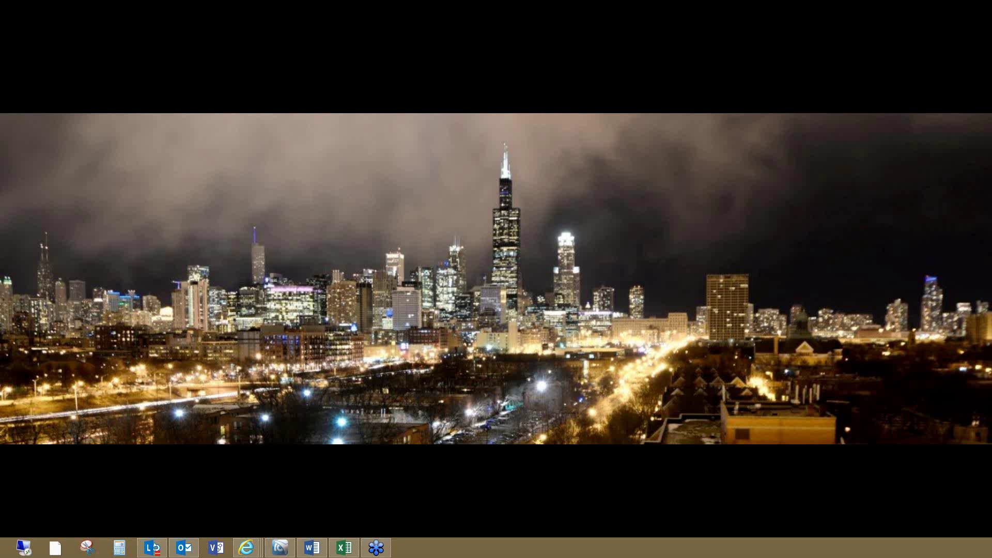
- Bring up the browser window with the Office 365 home page, move it to the middle of the screen and maximize it
left_click(246, 547)
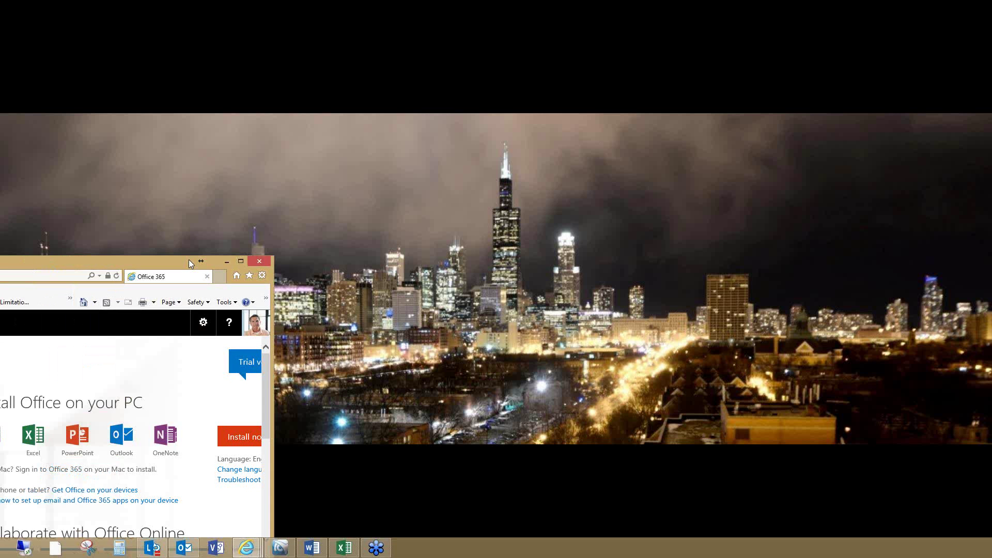
left_click_drag(188, 257, 421, 155)
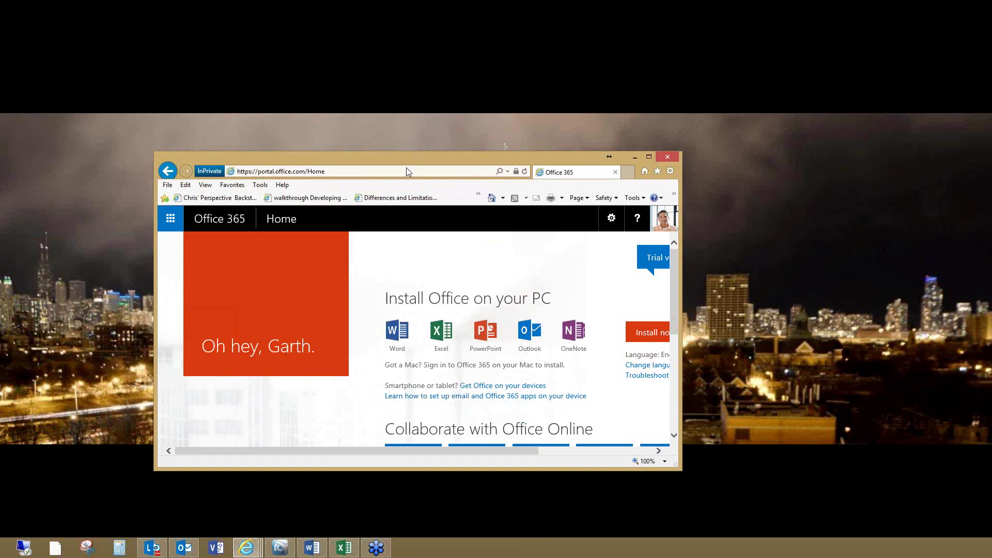
left_click(650, 159)
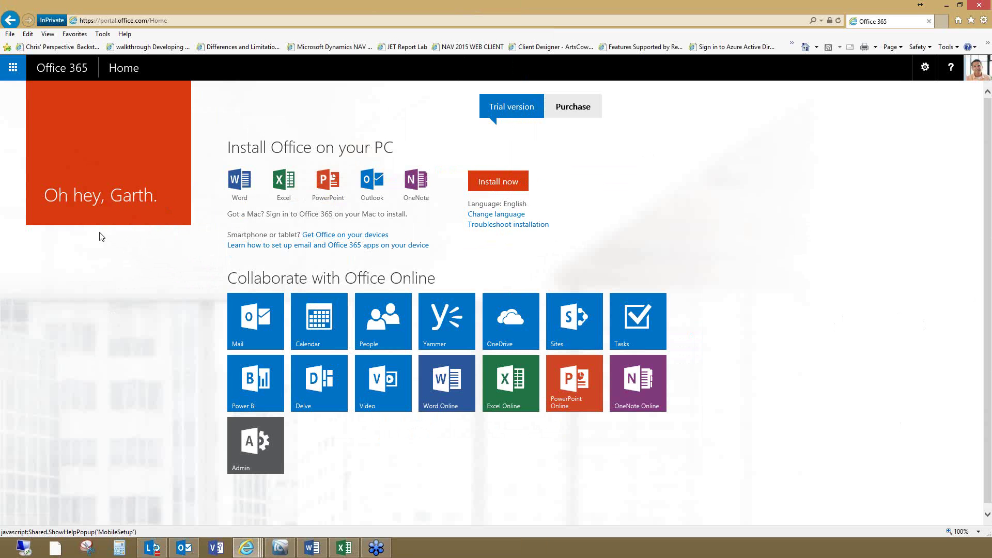
- Look over the Office 365 app launcher and open the Mail app from it
left_click(14, 72)
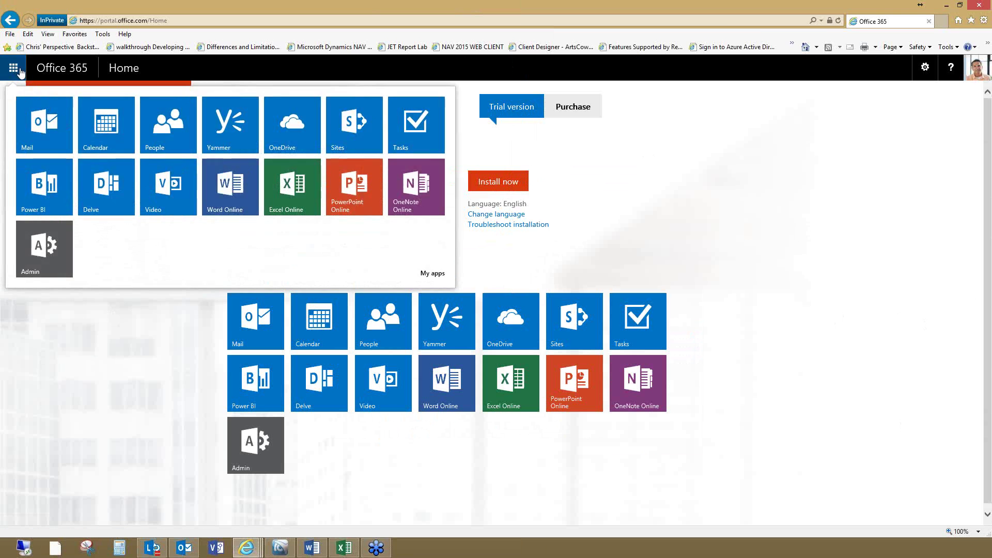
left_click(19, 72)
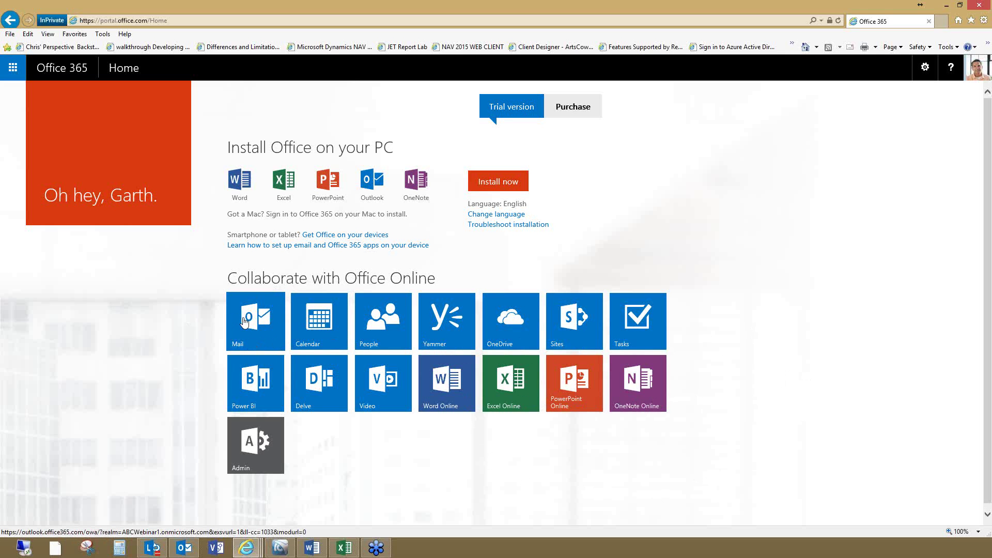
left_click(12, 69)
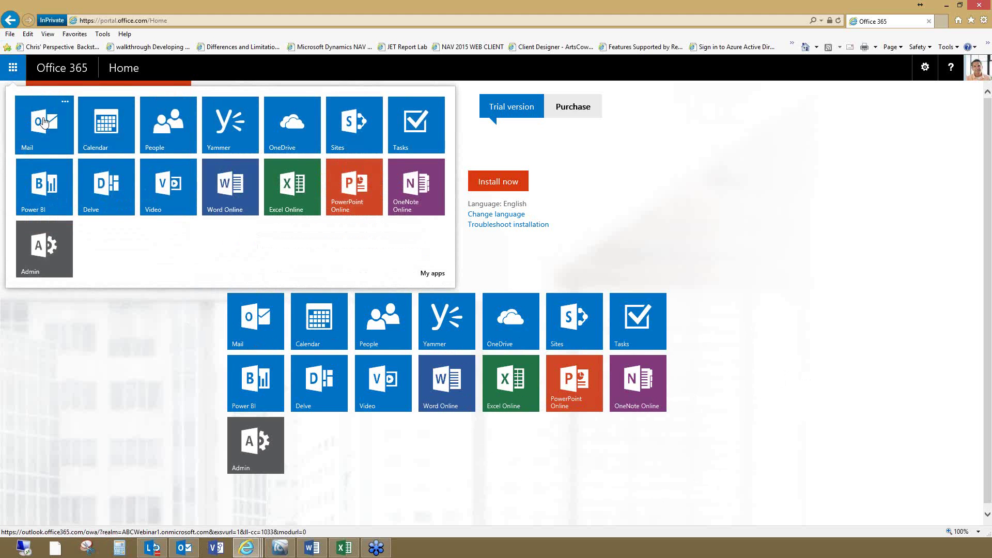
left_click(44, 122)
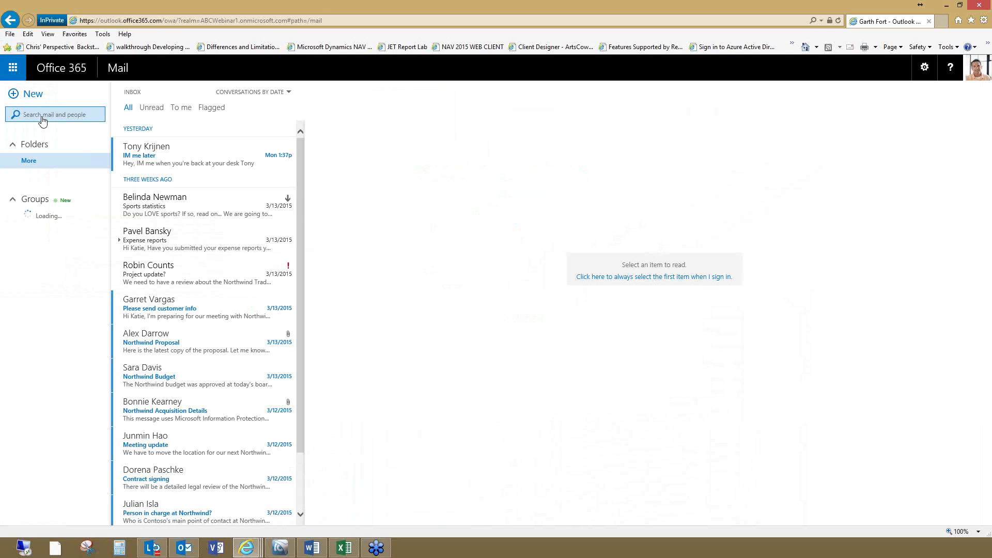
- Review the Sports statistics message with its additional message actions, and look through the Expense reports and Project update messages
left_click(199, 203)
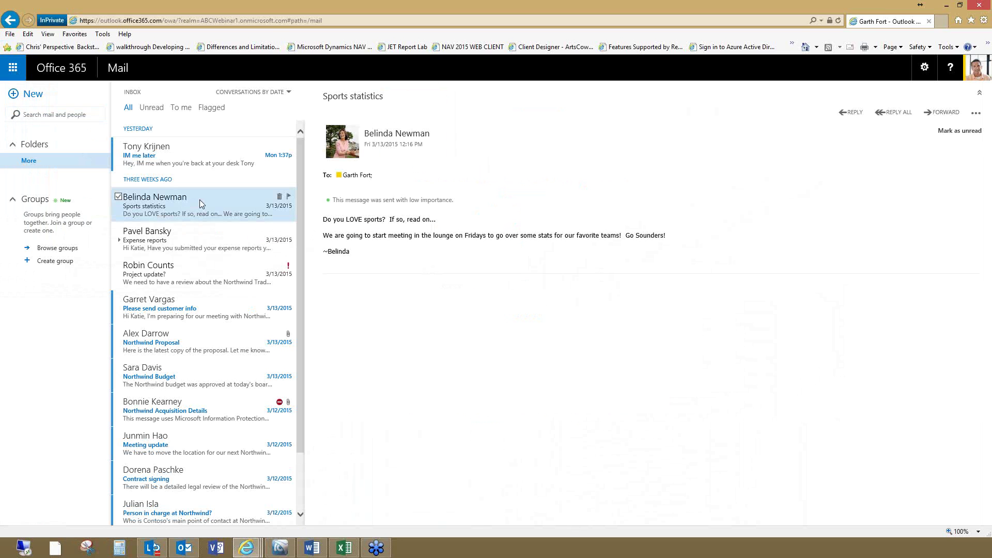
mouse_move(97, 150)
left_click(978, 115)
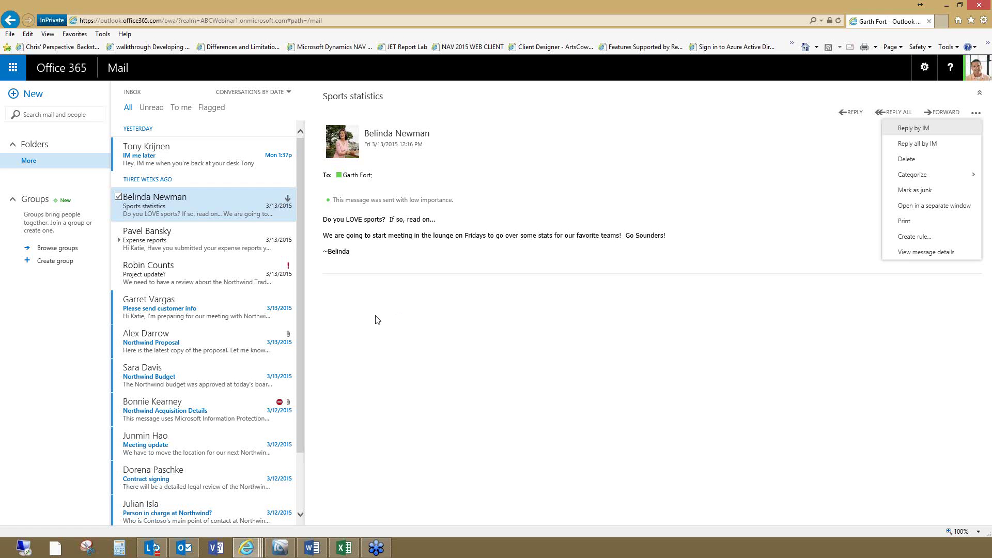
left_click(210, 252)
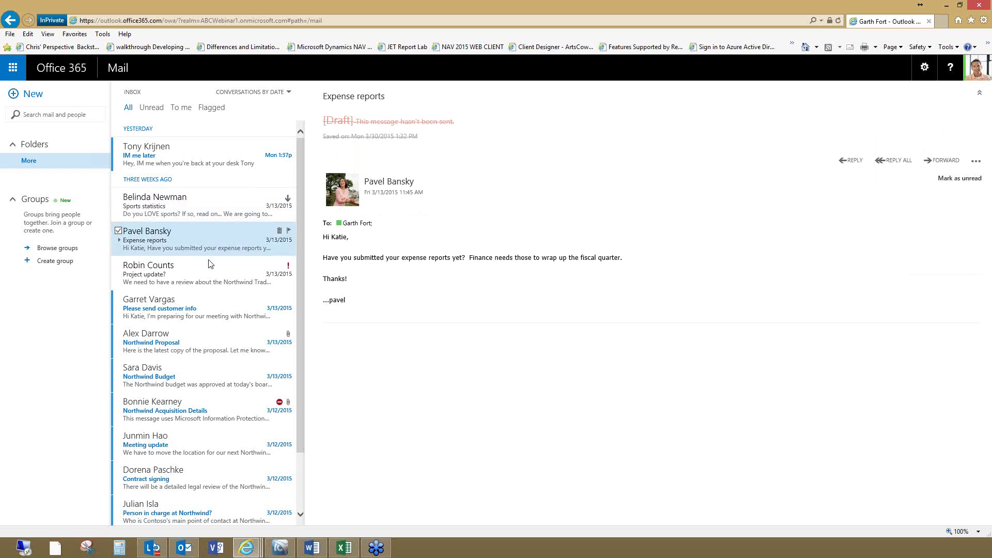
left_click(210, 267)
left_click(210, 216)
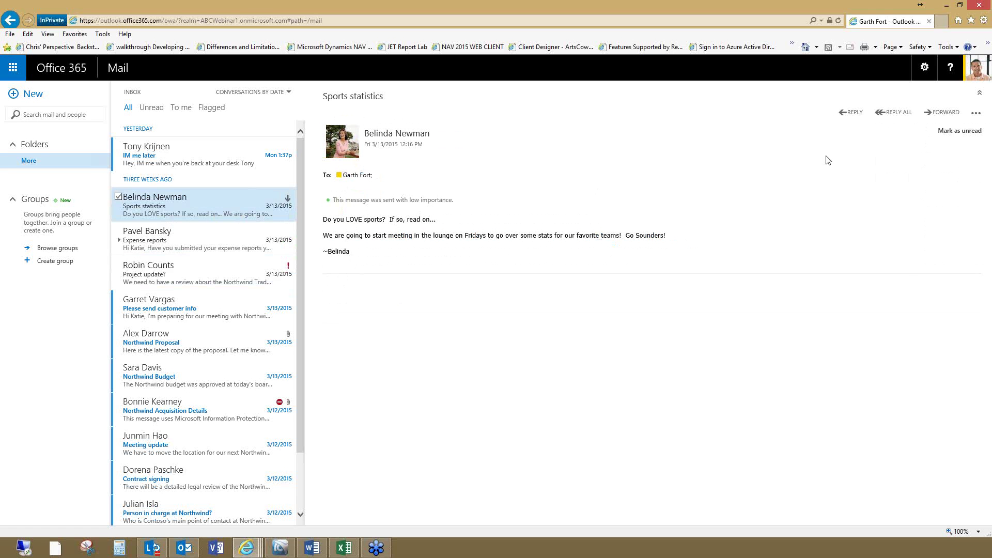
- Set the account's instant messaging presence to Available
left_click(978, 72)
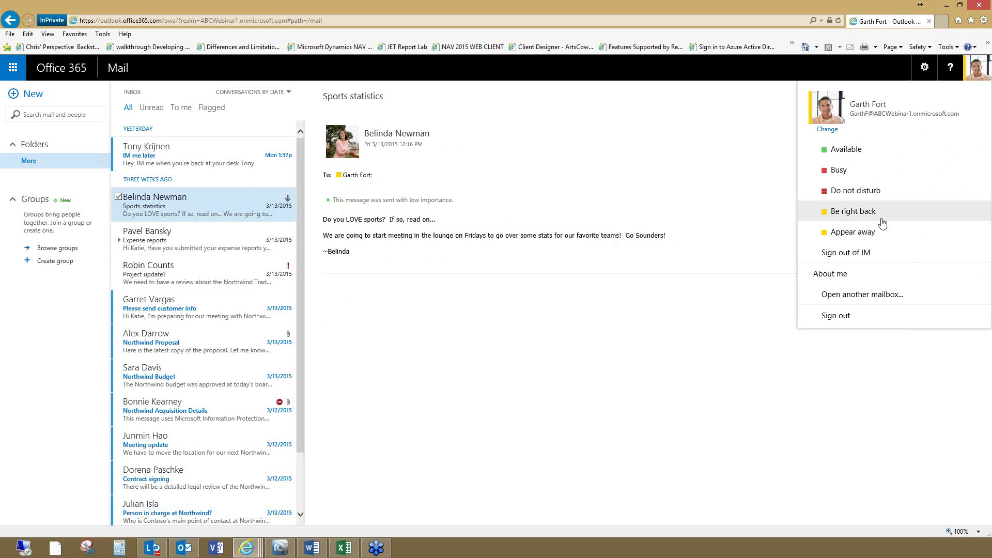
left_click(854, 150)
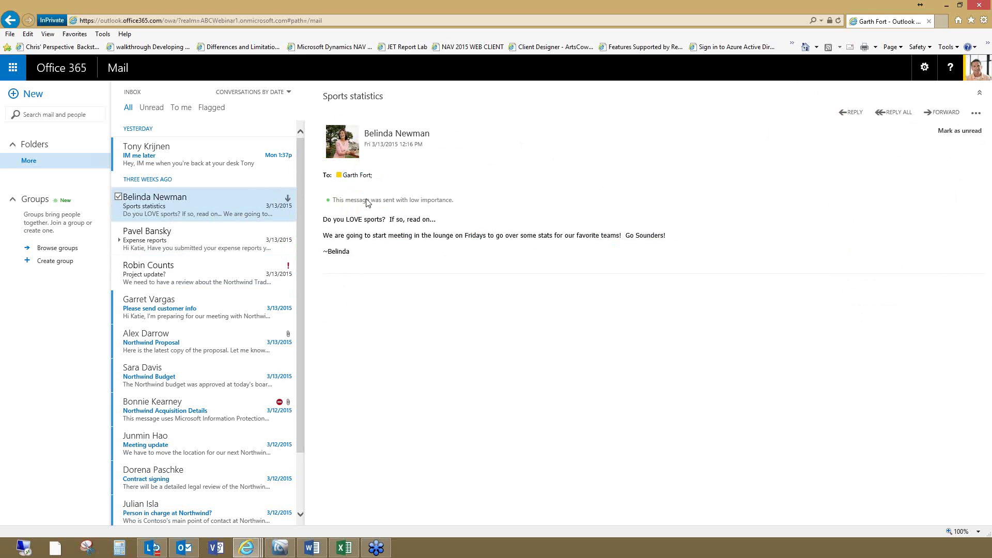
- Start a reply to the Sports statistics message and bring up the choice of attachments or OneDrive files
left_click(852, 113)
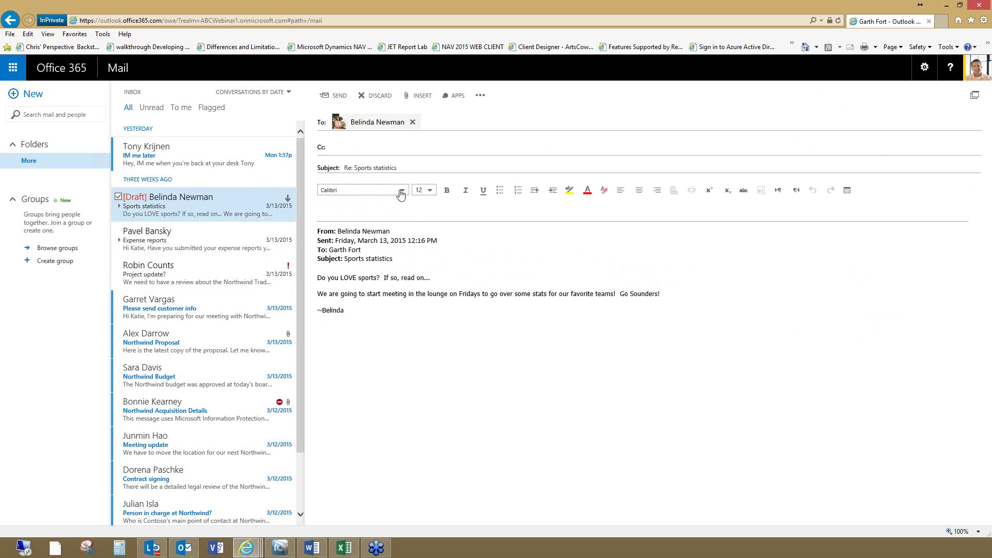
left_click(423, 98)
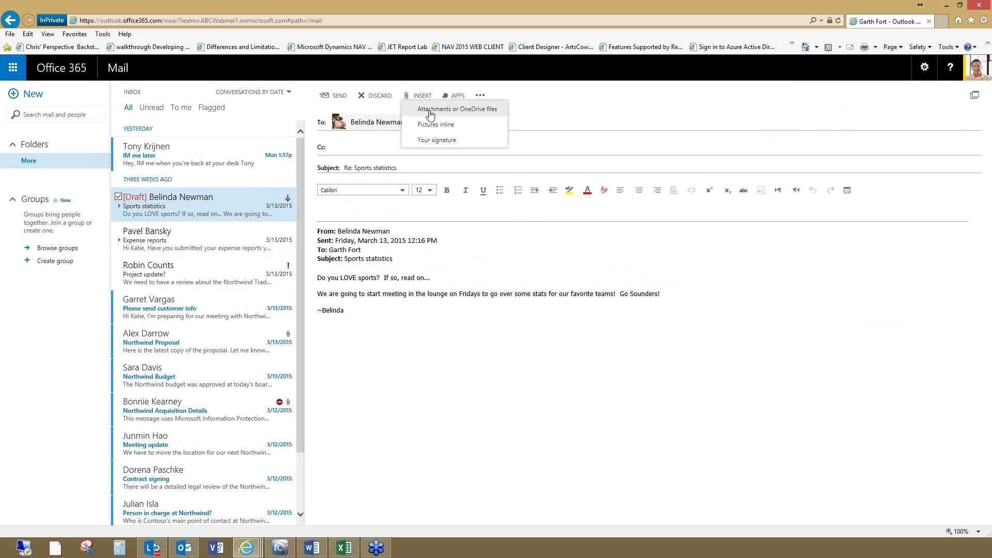
left_click(430, 114)
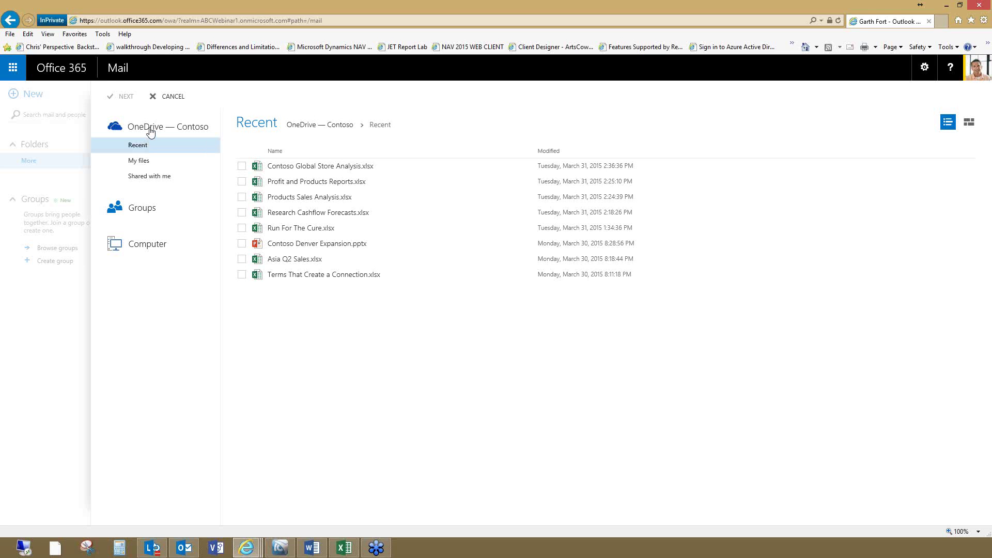
- Browse OneDrive My files, Shared with me, Groups and the computer for attachments without choosing a file, and discard the reply draft
left_click(146, 164)
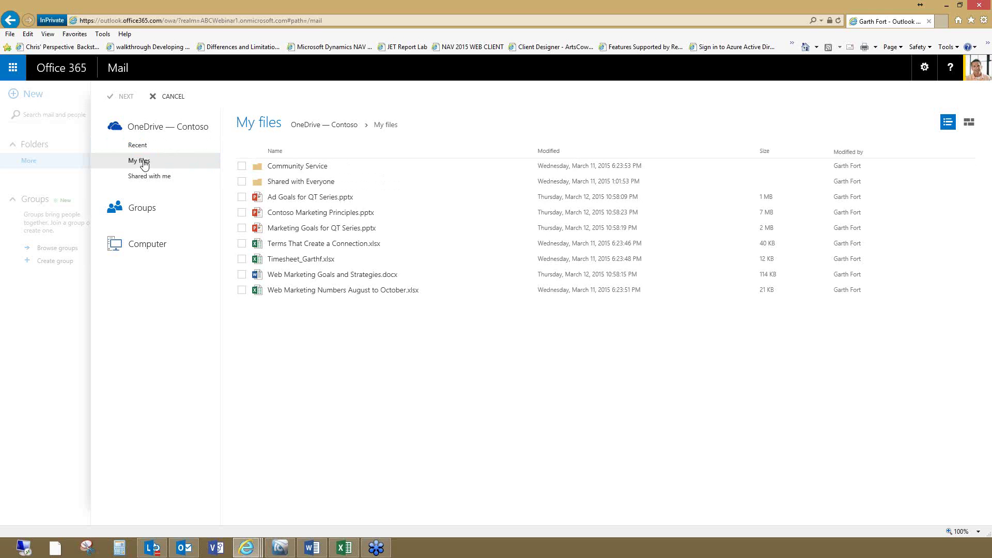
left_click(145, 163)
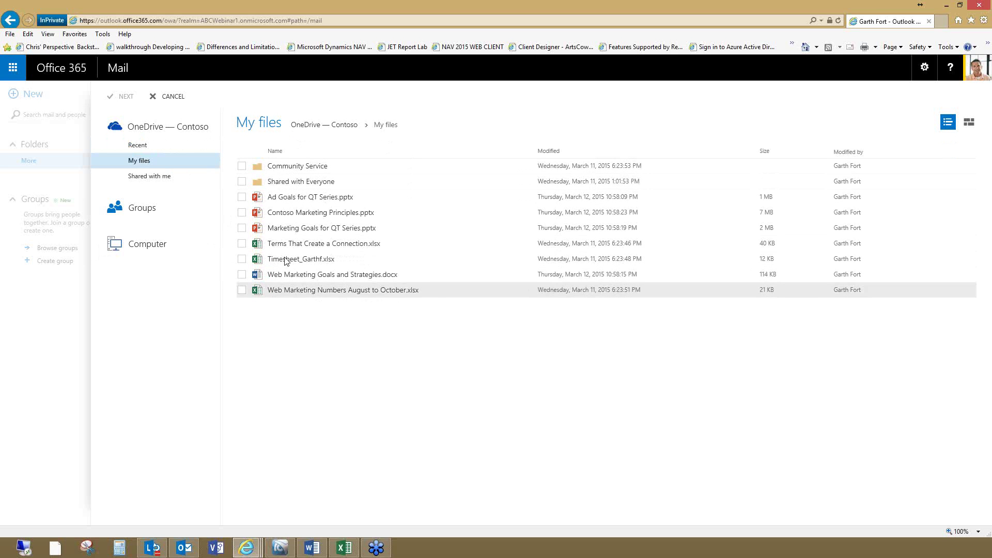
left_click(166, 178)
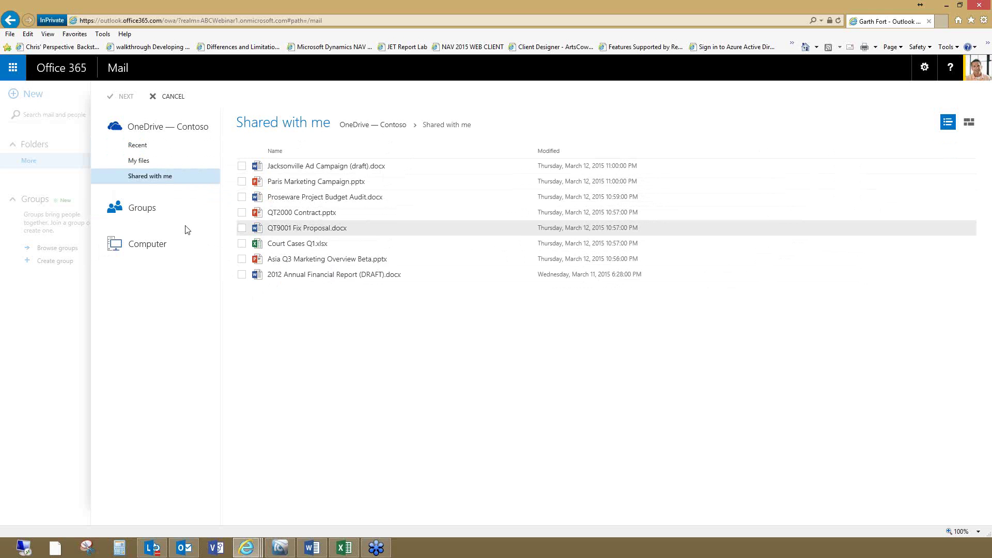
left_click(156, 214)
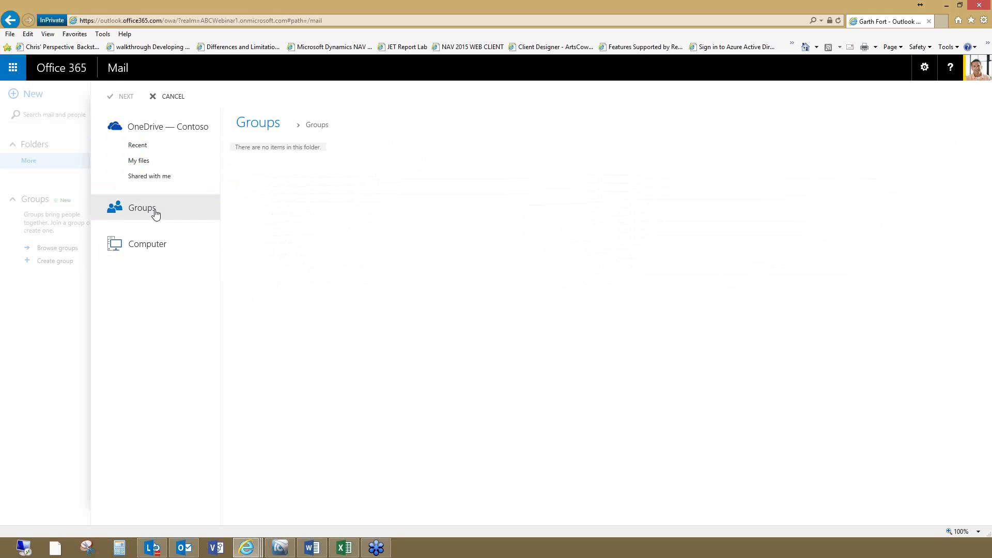
left_click(153, 250)
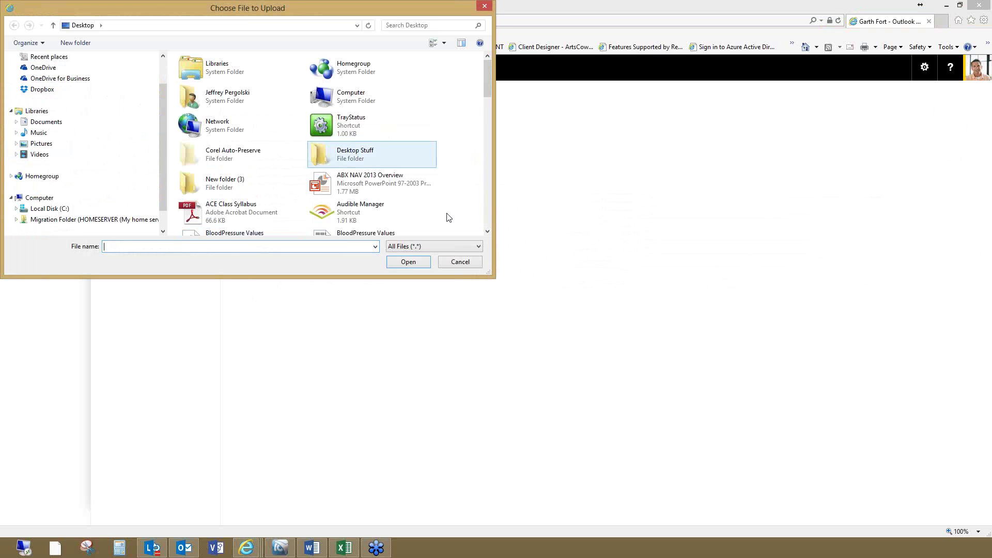
left_click(457, 265)
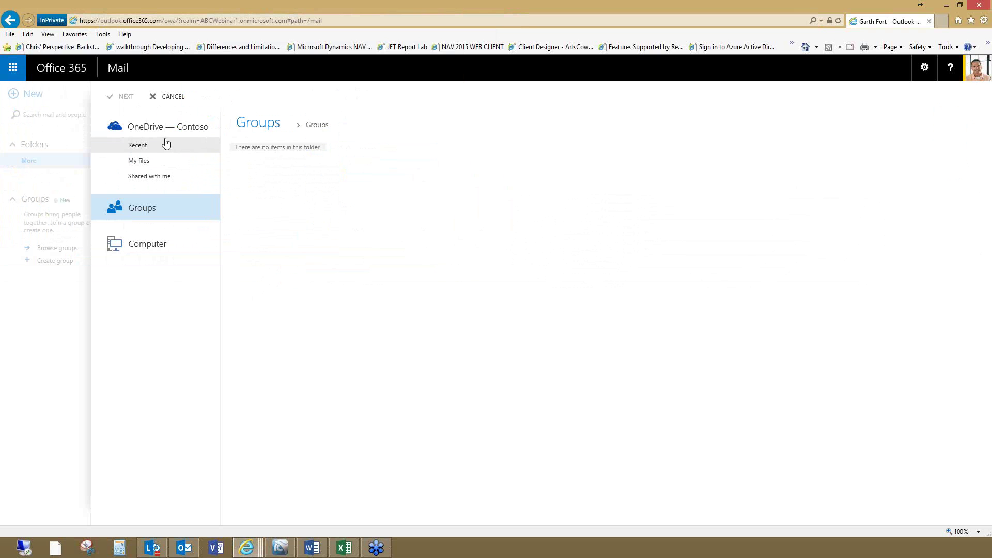
left_click(179, 98)
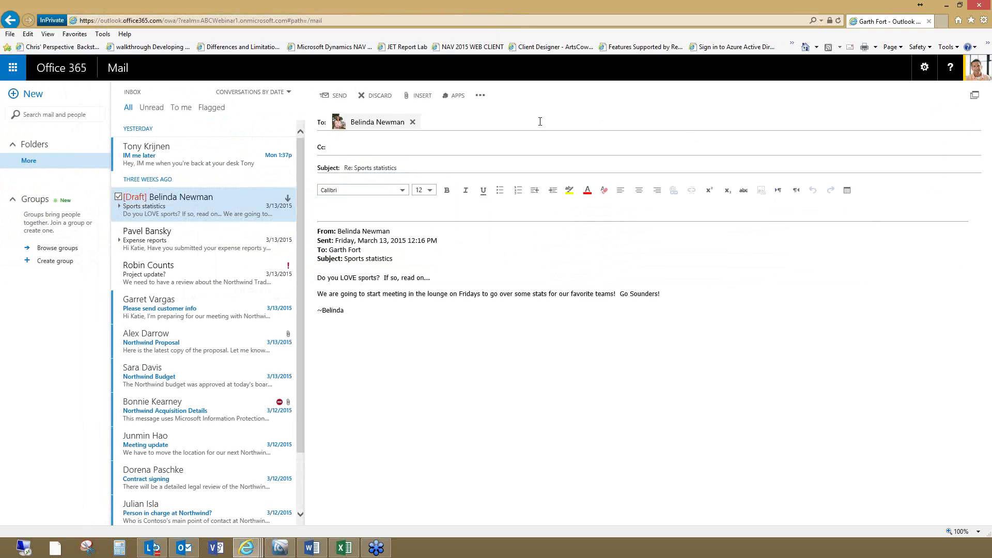
left_click(378, 98)
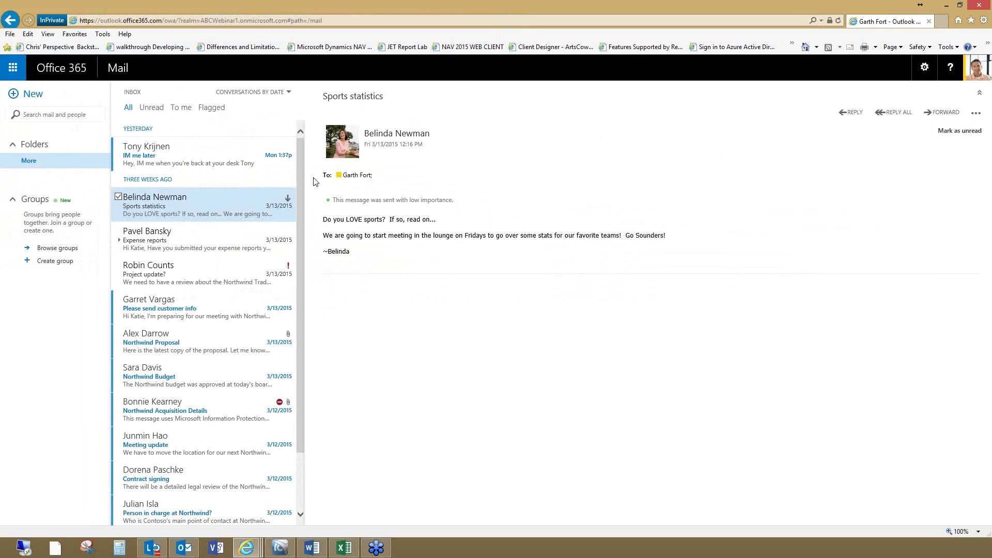
- Open the Please send customer info message and view its sender's contact card and full SharePoint profile page
left_click(232, 302)
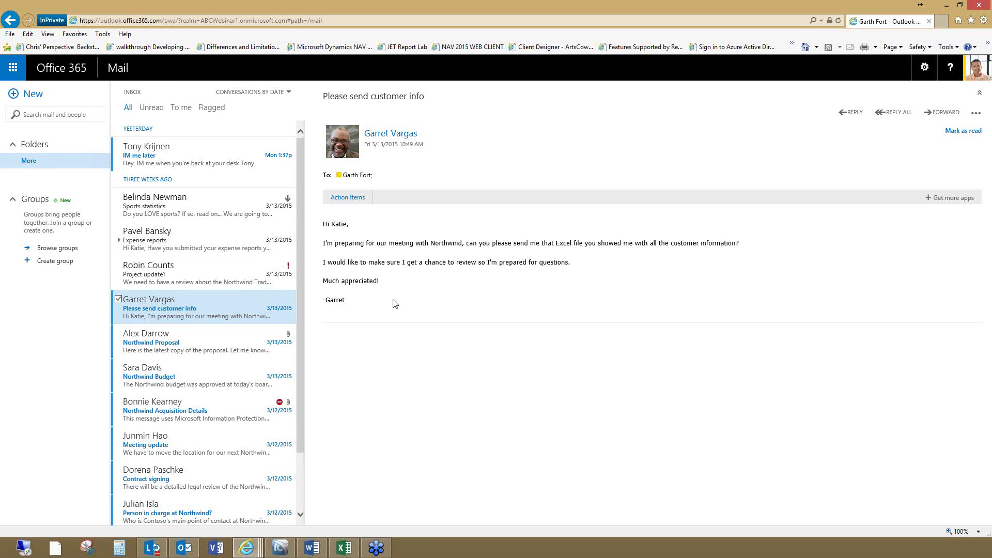
left_click(407, 136)
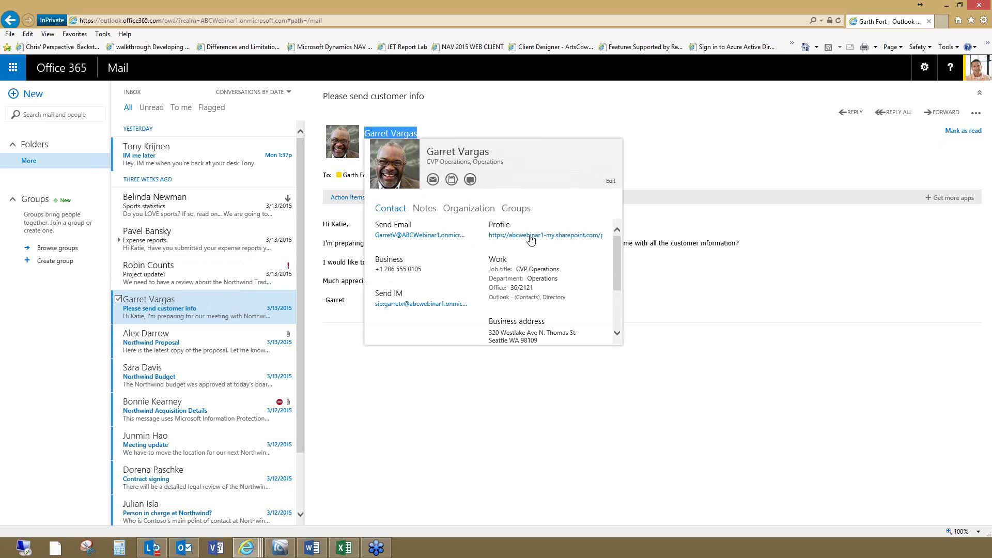
left_click(529, 236)
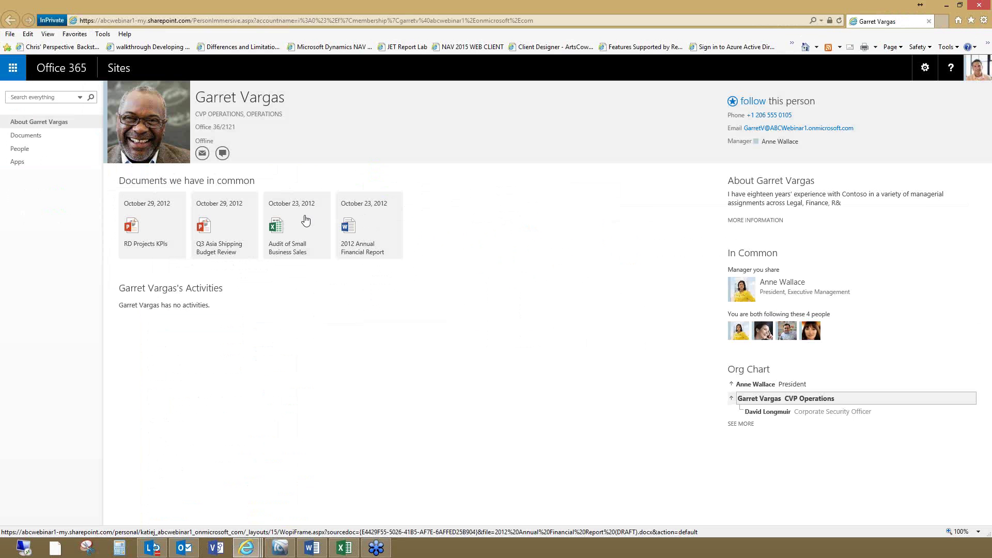
left_click(140, 202)
left_click(485, 203)
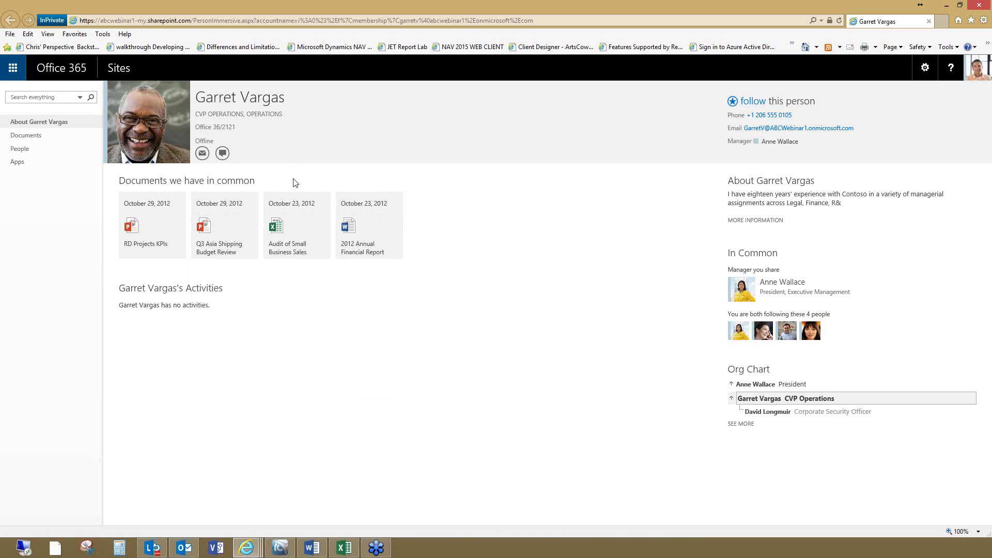
mouse_move(247, 200)
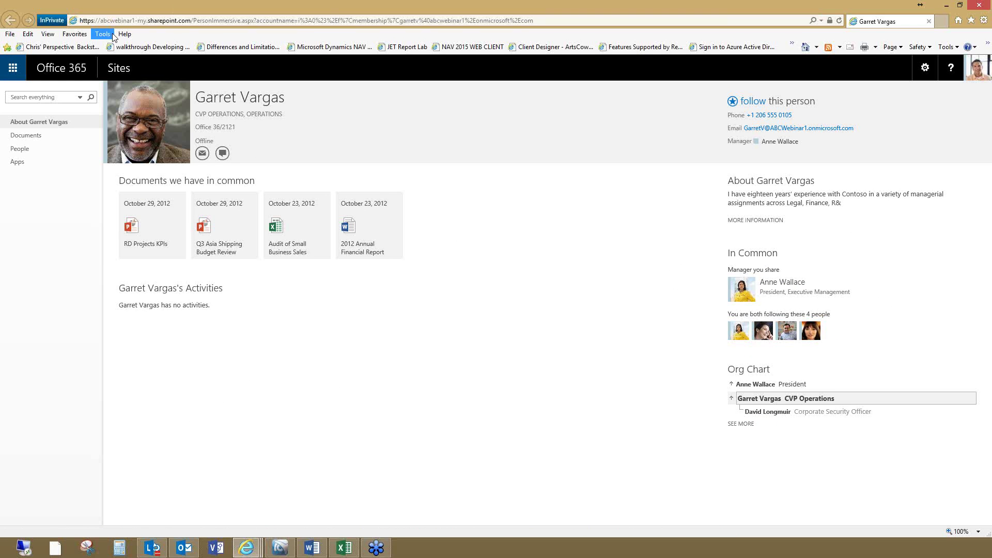
- Return to Mail from the profile page and reopen the Sports statistics message
left_click(22, 74)
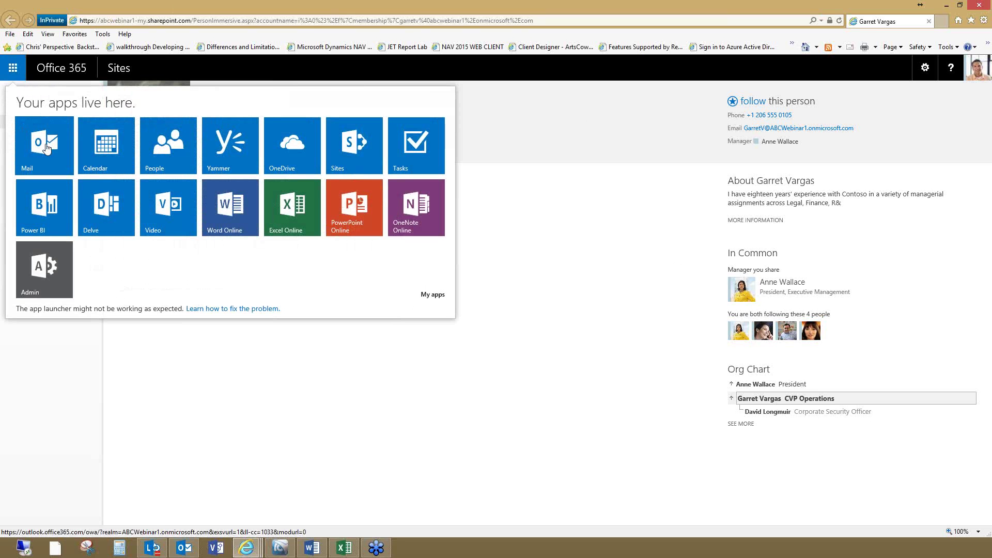
left_click(46, 149)
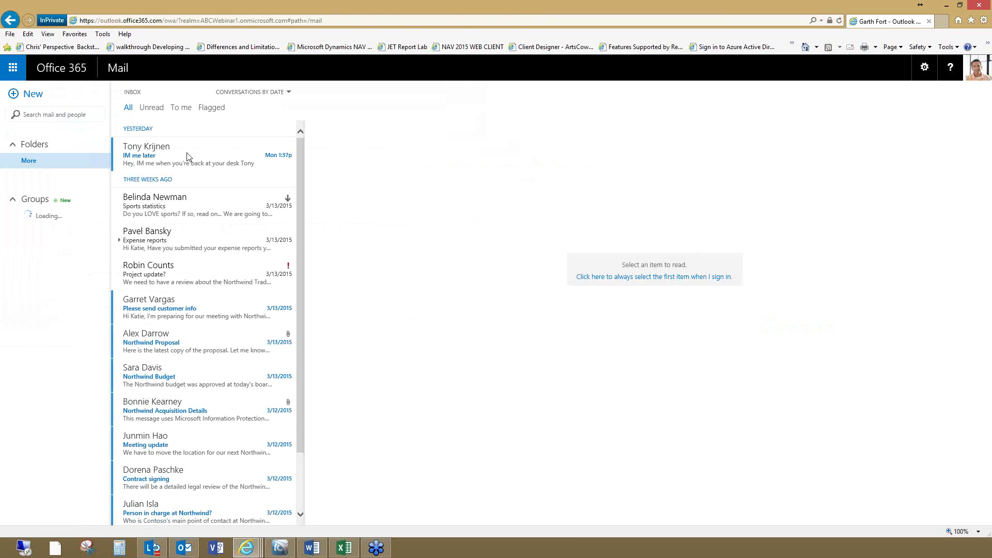
left_click(189, 202)
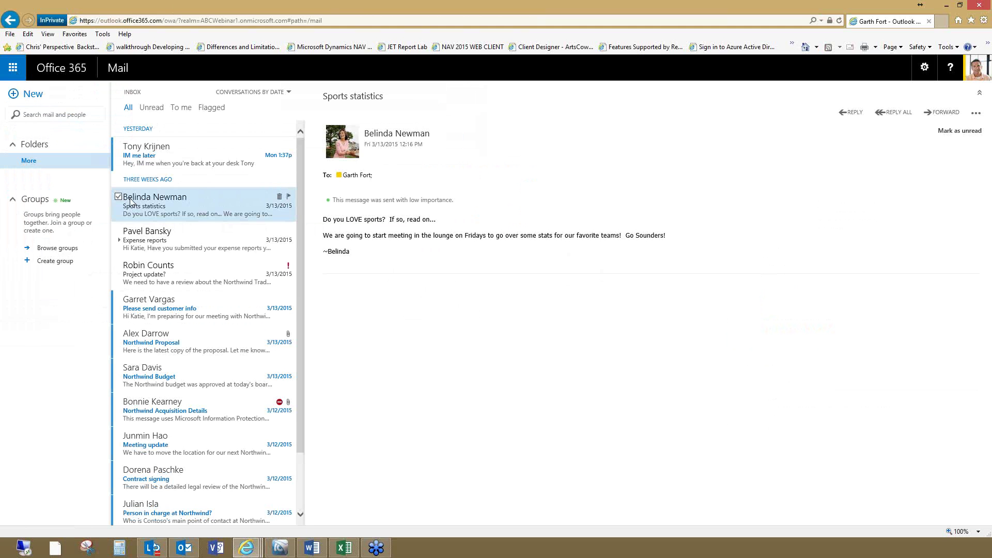
- Open the Calendar app, switch it to the month view and return it to the work week view
left_click(14, 68)
left_click(101, 151)
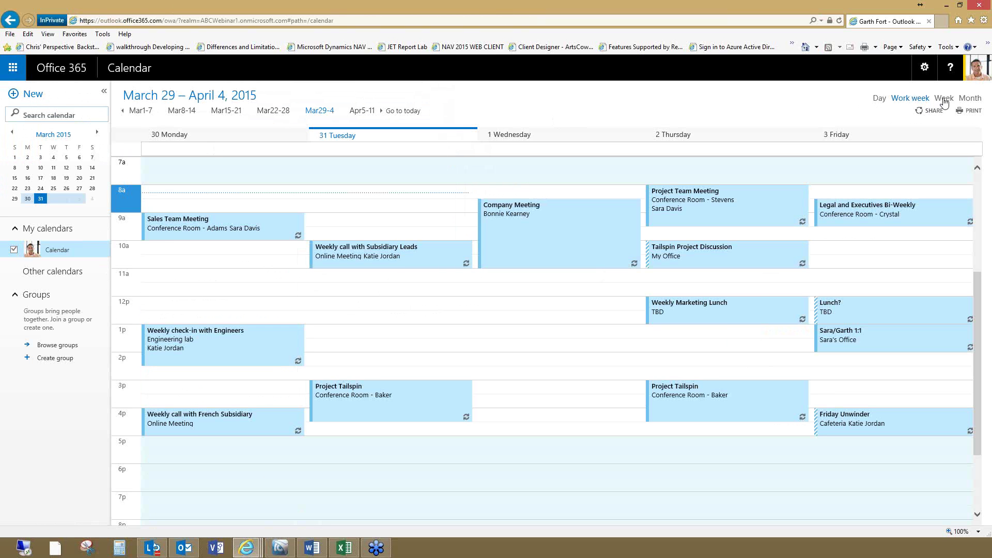
left_click(969, 98)
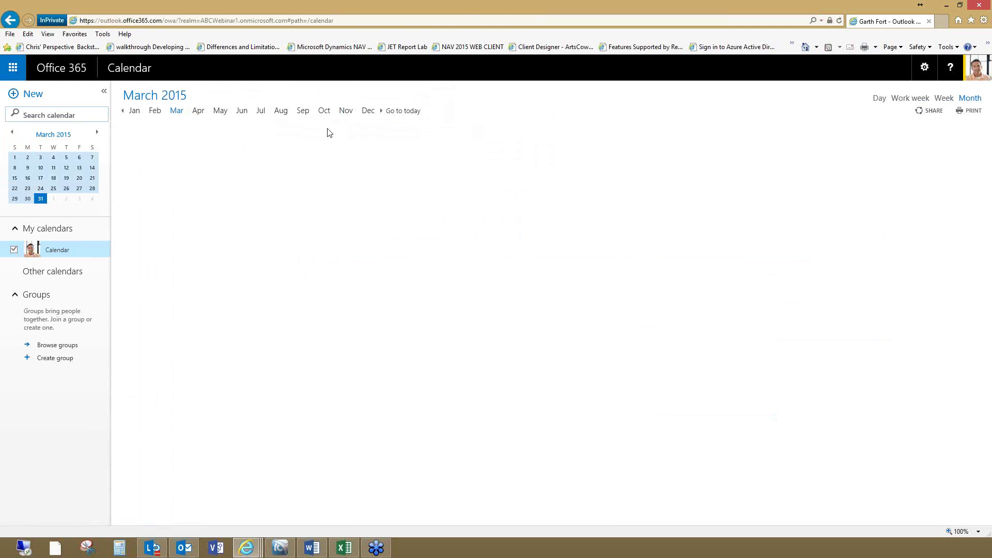
left_click(905, 100)
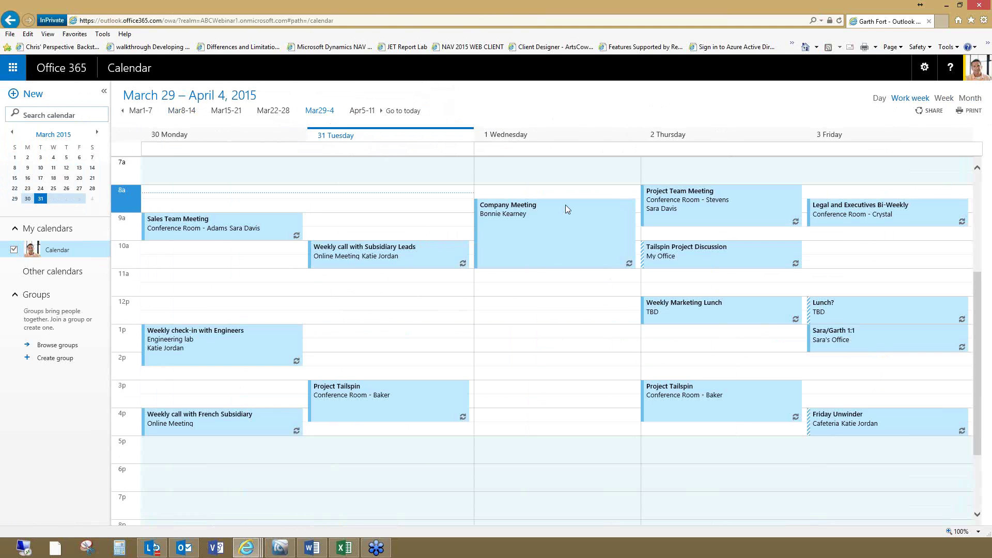
- View the details of Monday's Sales Team Meeting and close them
left_click(198, 228)
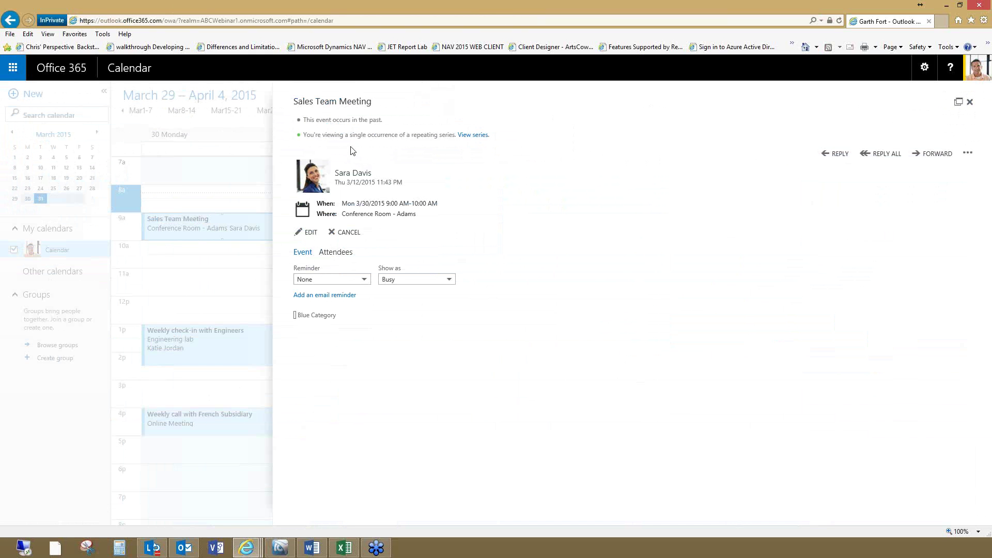
left_click(971, 103)
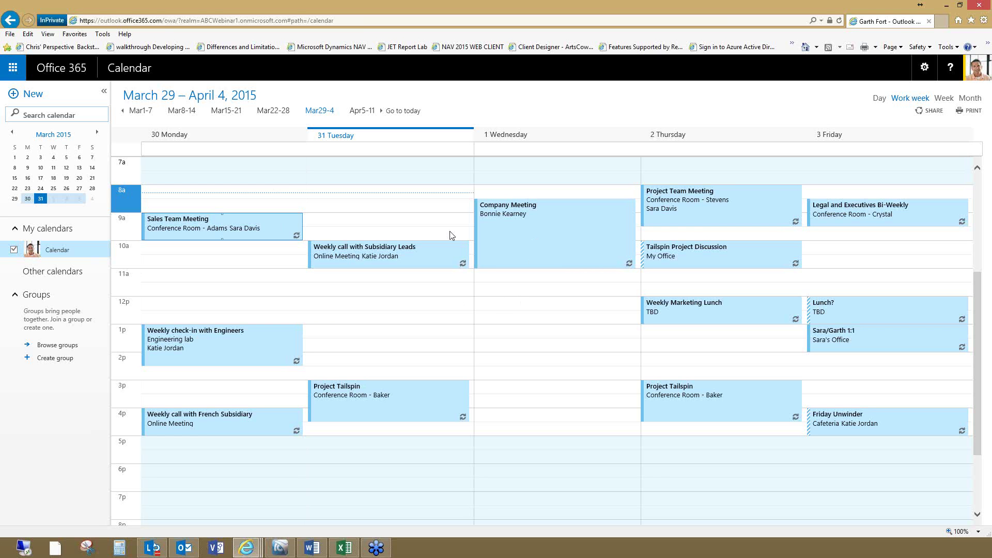
- Open the People app and browse the My Contacts list down to the J entries and back to its start
left_click(13, 76)
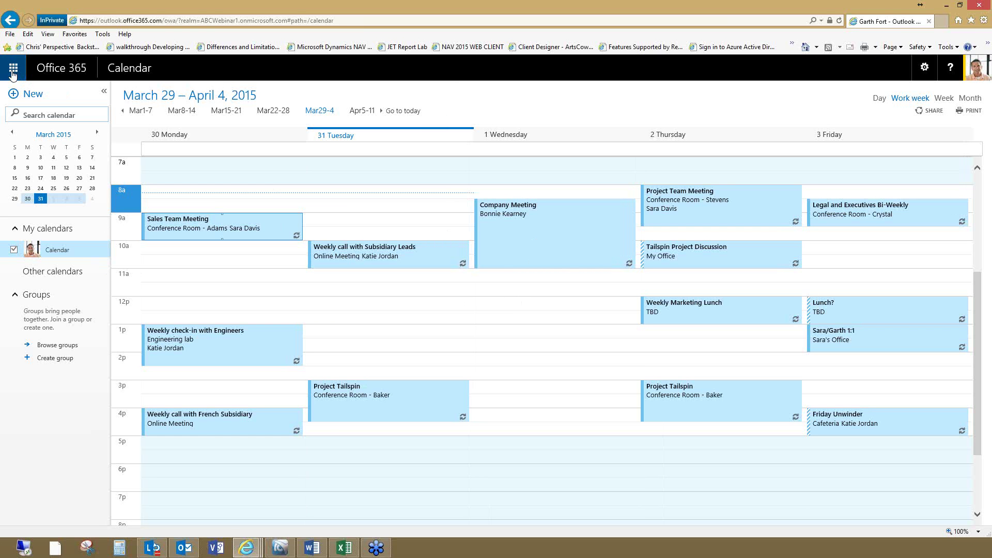
left_click(181, 152)
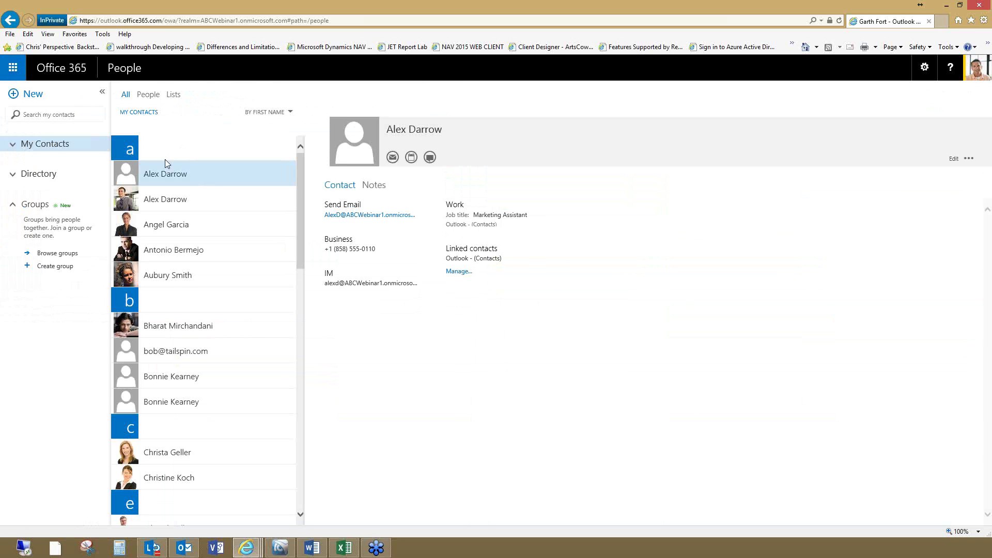
left_click_drag(302, 185, 308, 143)
left_click_drag(302, 165, 309, 278)
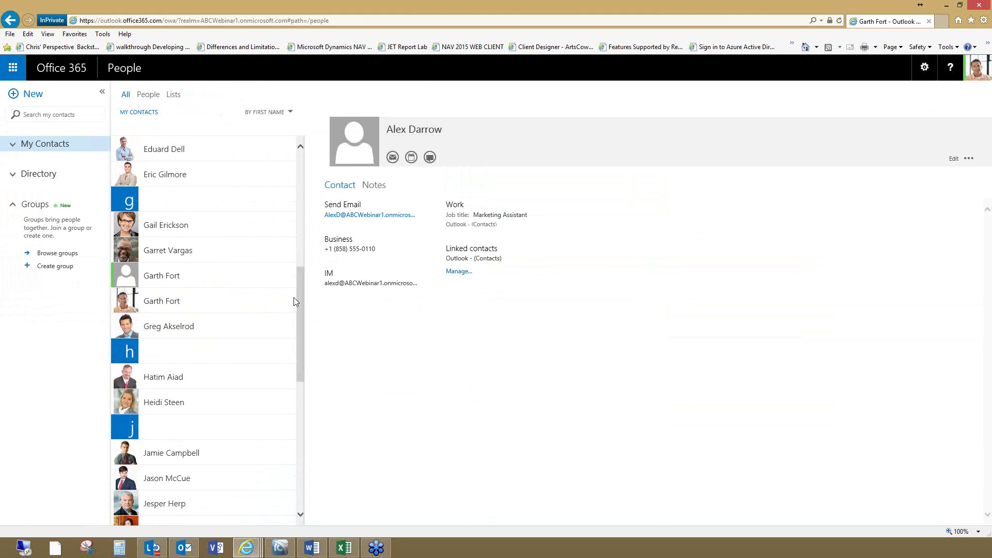
left_click_drag(298, 304, 304, 171)
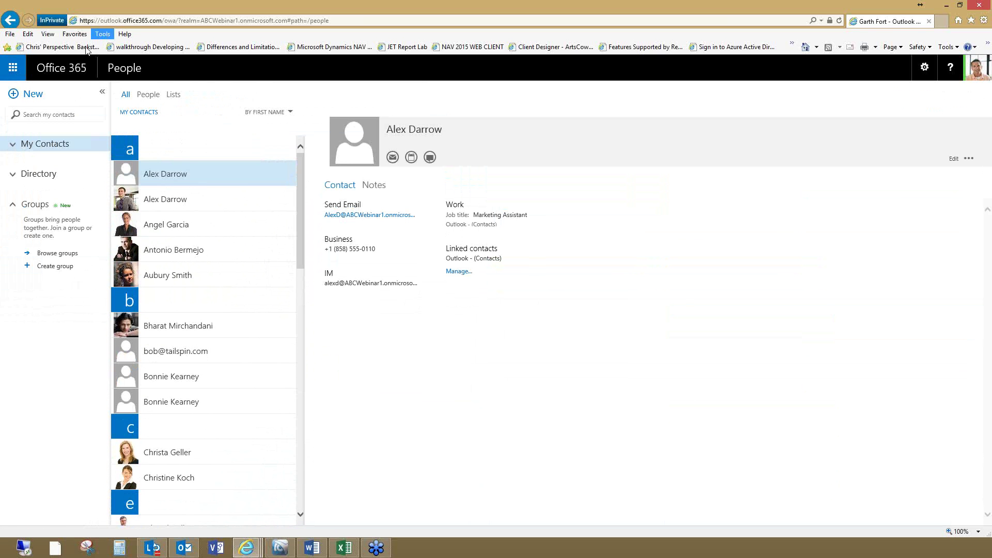
- Open Yammer from the app launcher and activate its search for people, groups and conversations
left_click(14, 70)
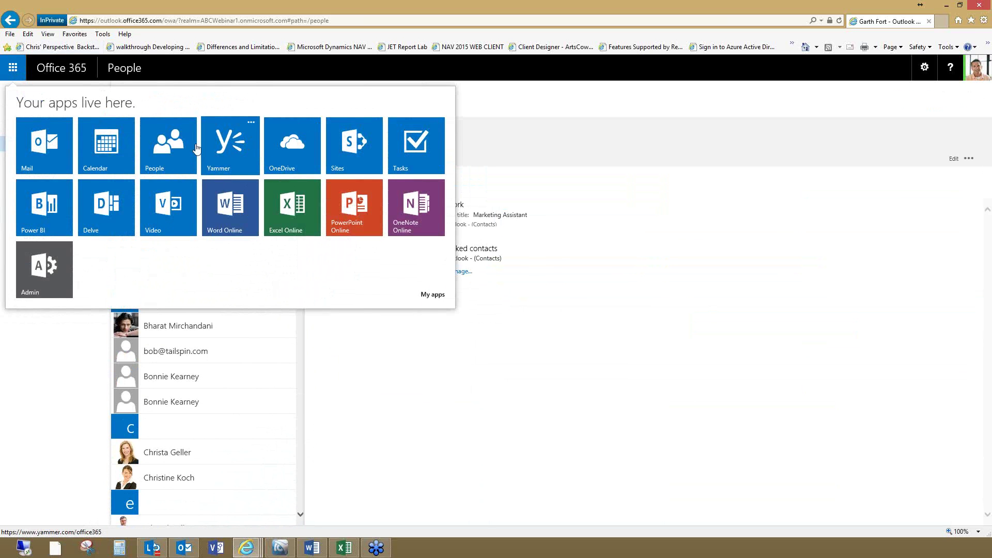
left_click(229, 149)
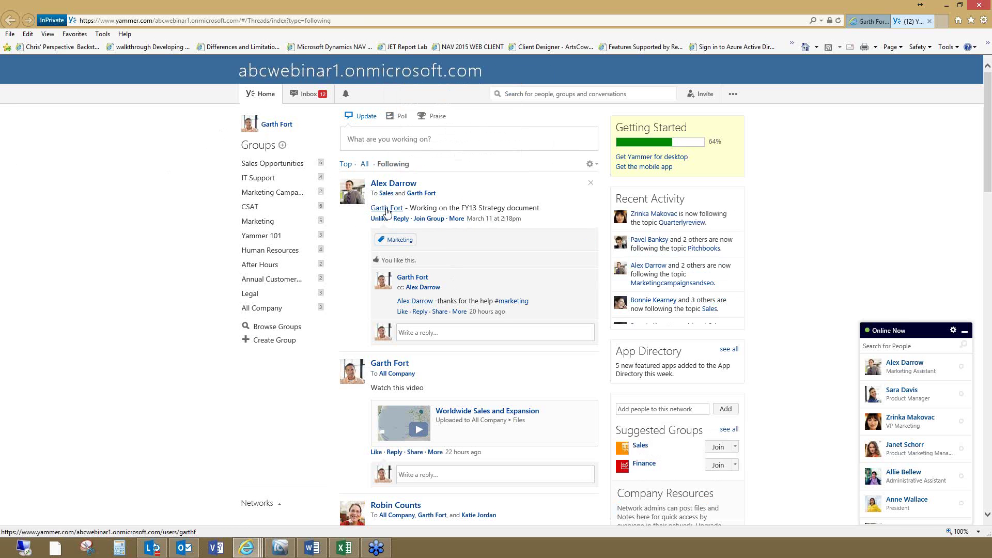
mouse_move(388, 212)
left_click(604, 96)
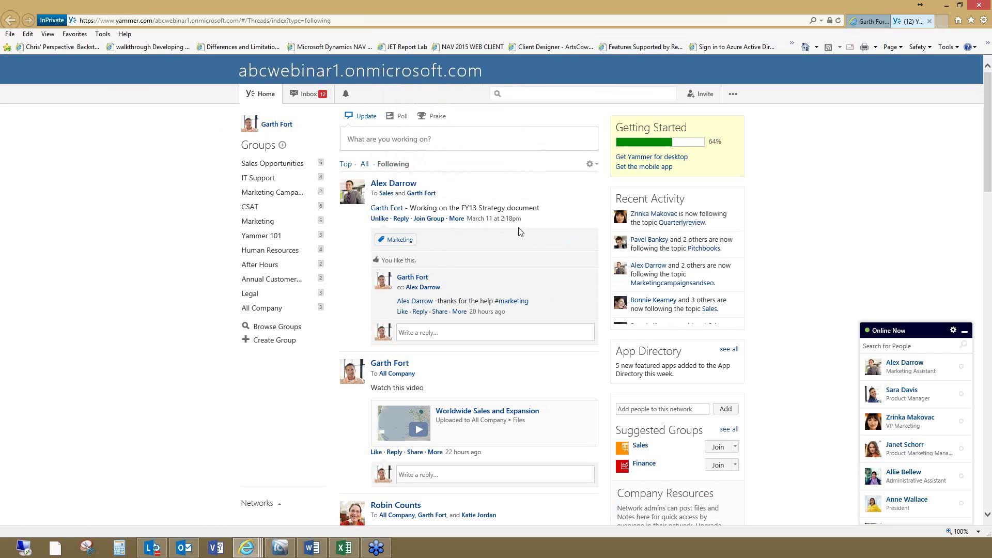
mouse_move(520, 234)
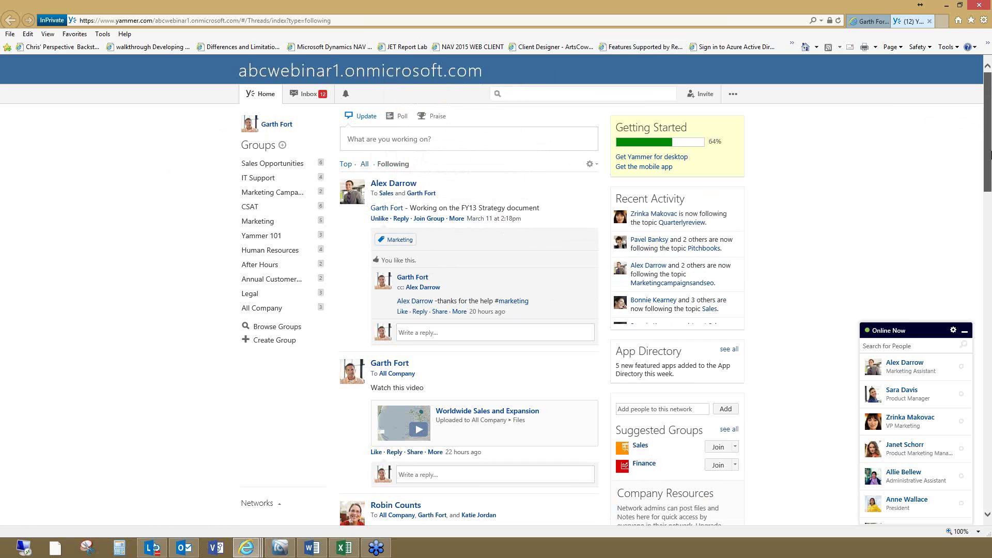
- Read the Following feed, highlighting XT2000 in the demo availability post, and return to the start of the feed
scroll(991, 155, "down", 5)
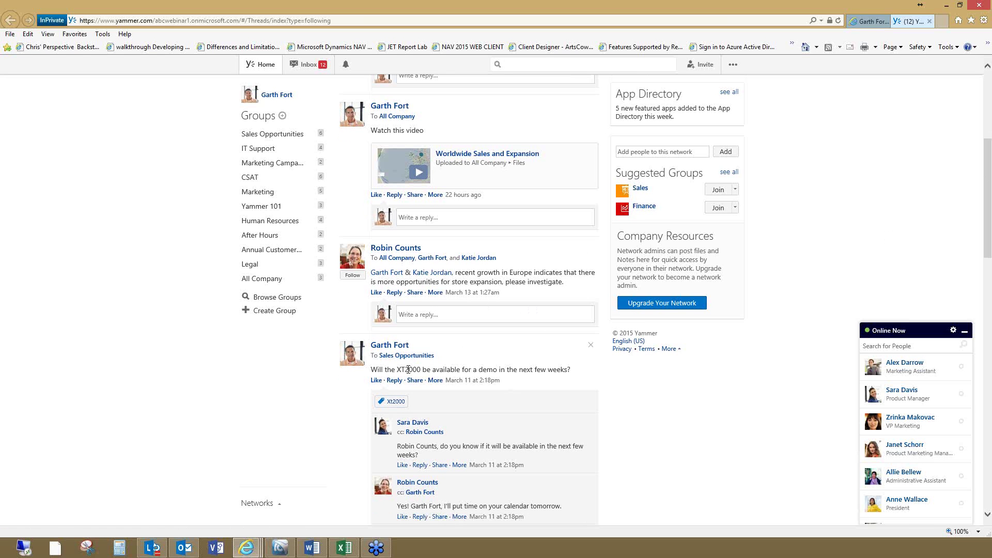
left_click_drag(397, 369, 423, 372)
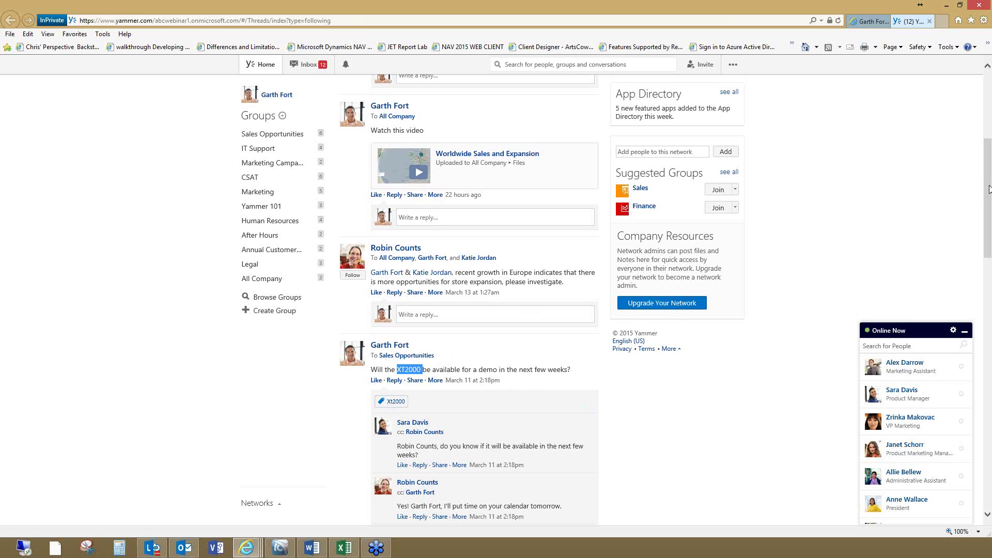
left_click_drag(989, 189, 991, 238)
left_click(463, 164)
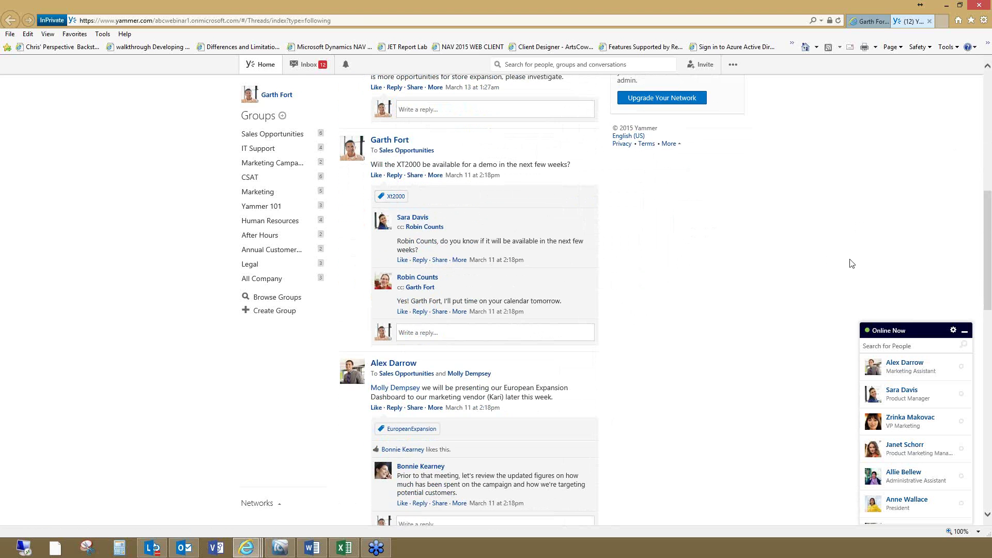
left_click_drag(988, 236, 981, 99)
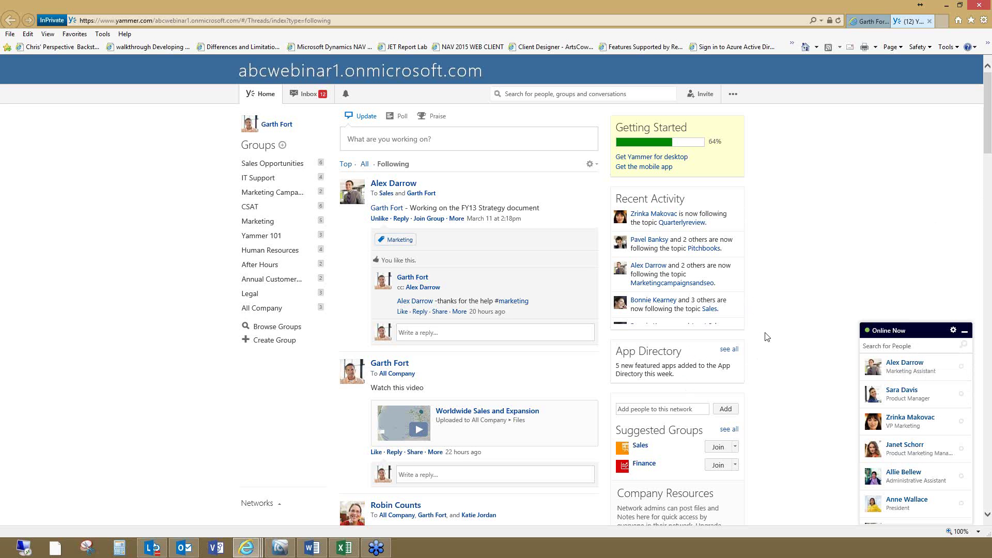
- Examine the Company Resources section of Yammer, highlighting the opening words of its note about network admins
scroll(767, 337, "down", 1)
scroll(724, 343, "down", 3)
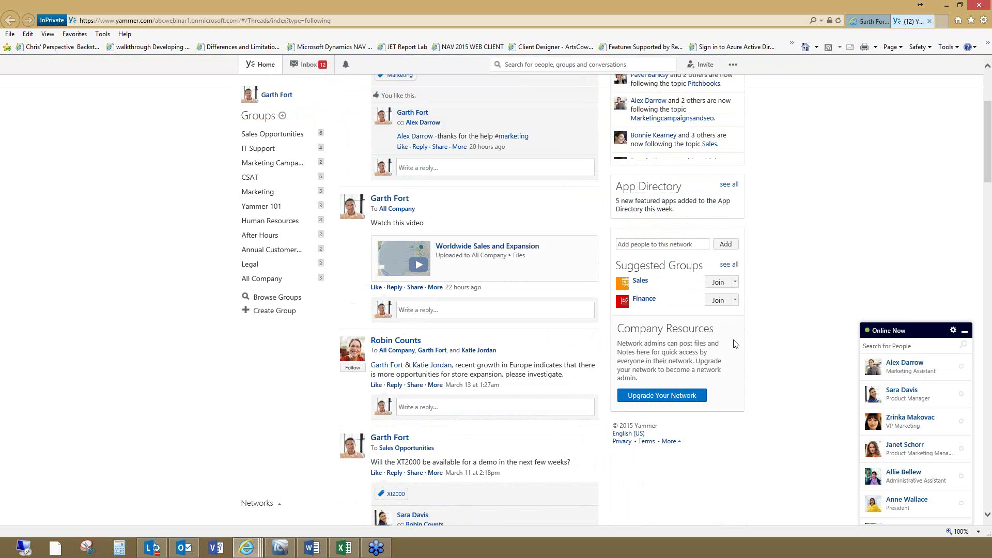
left_click_drag(619, 344, 671, 352)
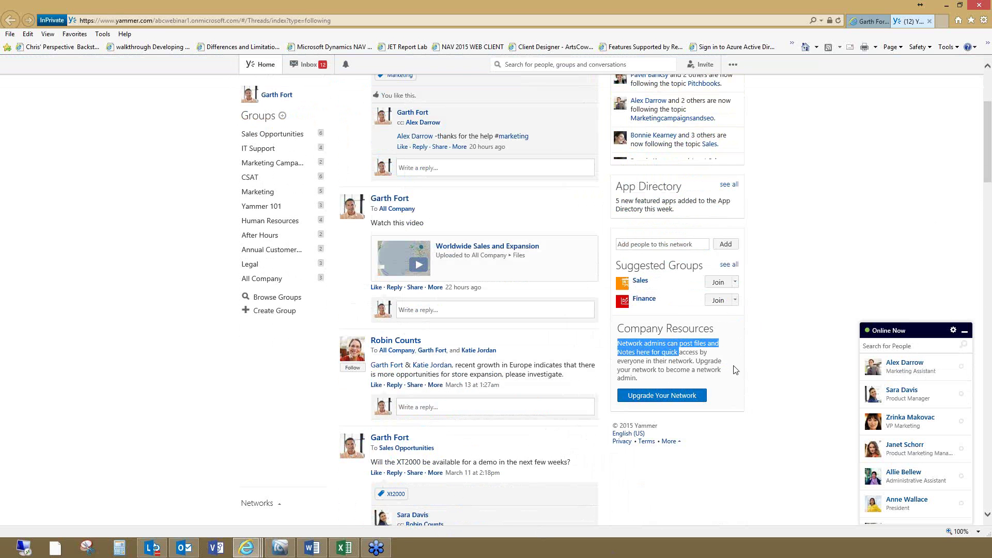
scroll(737, 364, "up", 5)
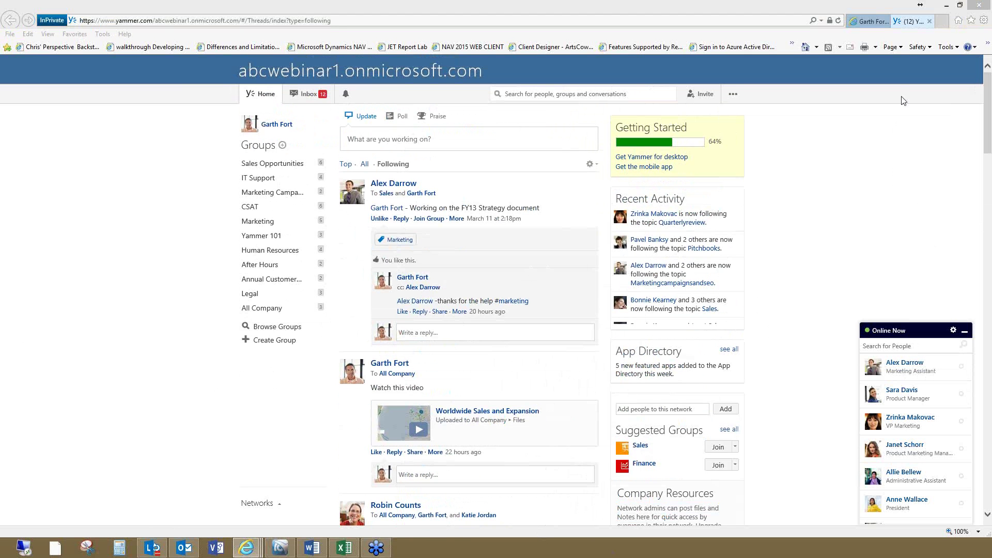
- Return from Yammer to the Office 365 People page and open OneDrive from the app launcher
left_click(871, 24)
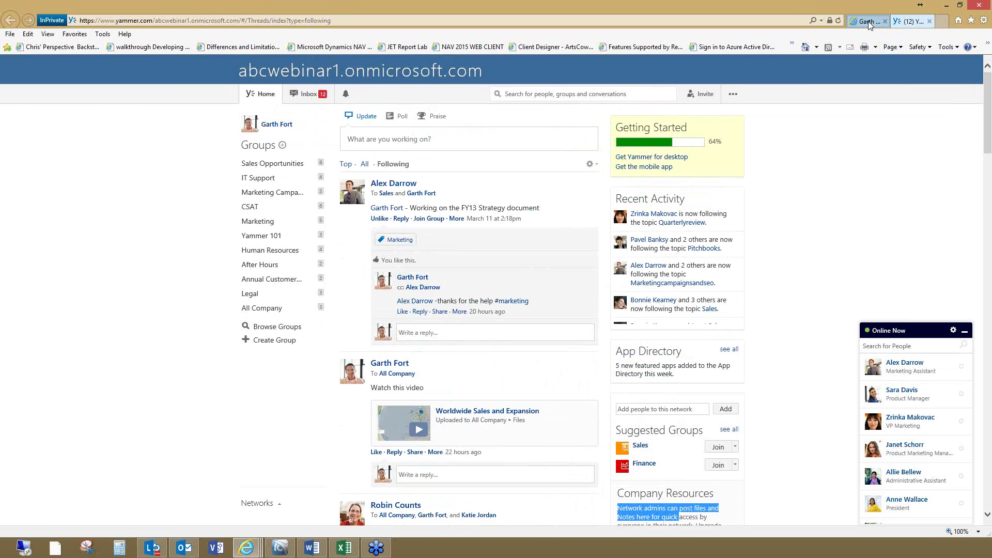
left_click(871, 25)
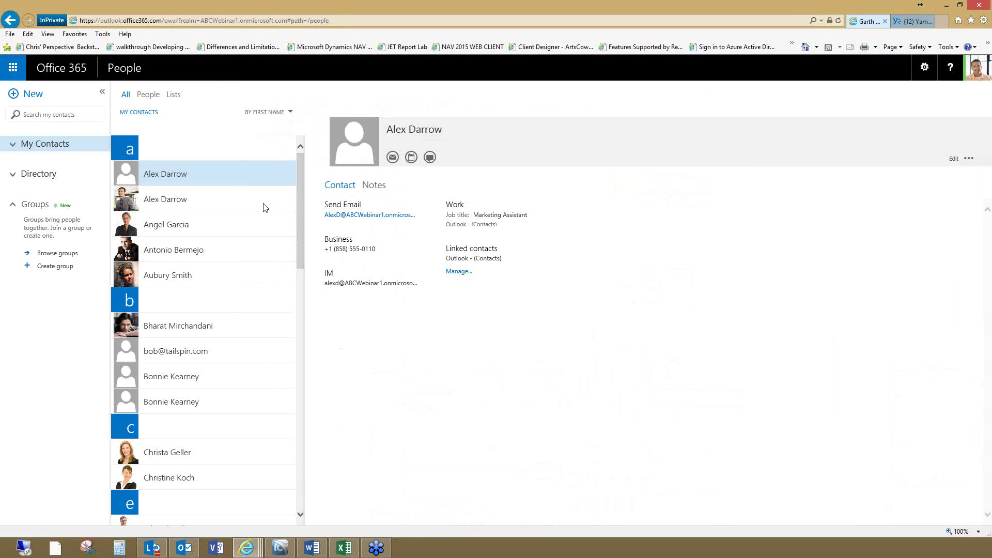
left_click(13, 70)
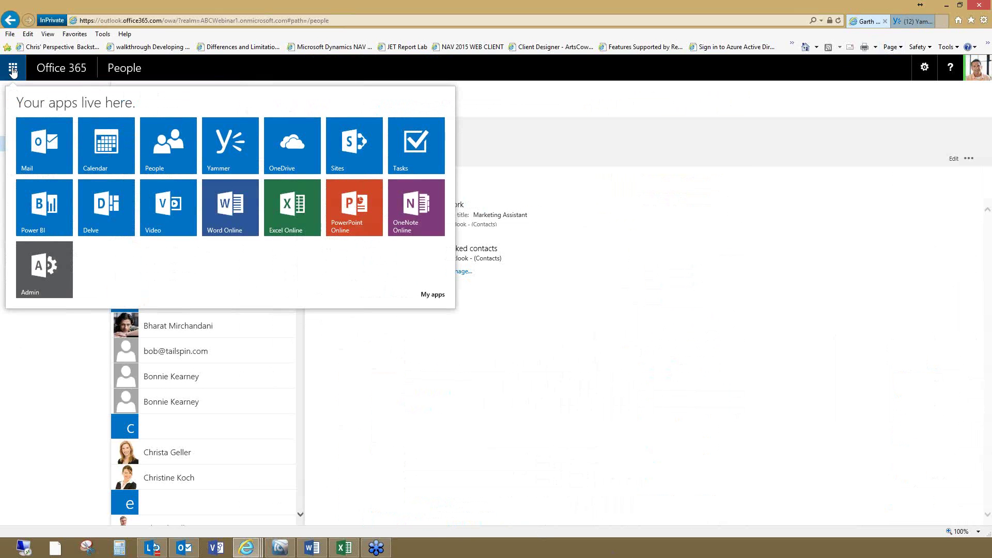
left_click(291, 145)
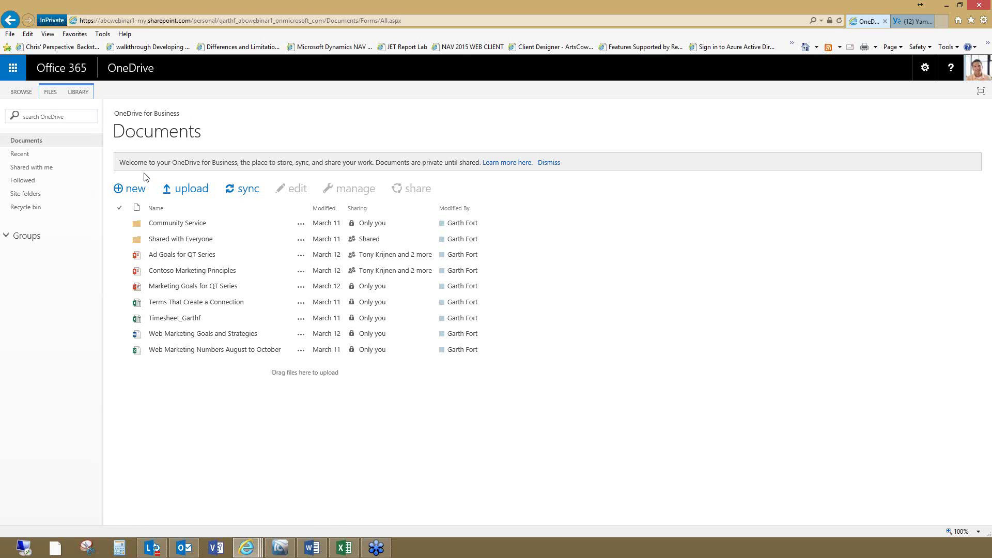
- Switch to File Explorer, view the OneDrive for Business and OneDrive folders, and close the window
left_click(55, 547)
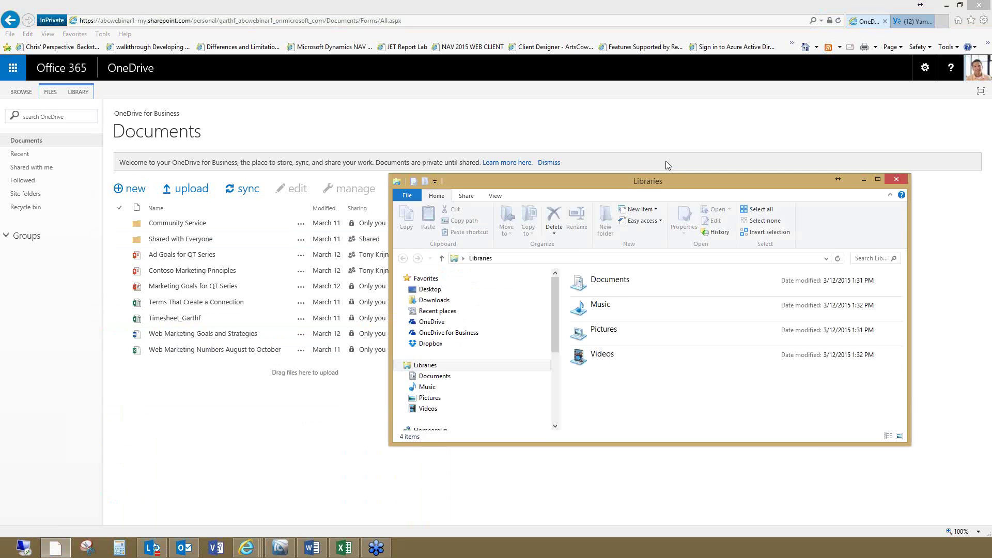
left_click_drag(671, 145, 469, 145)
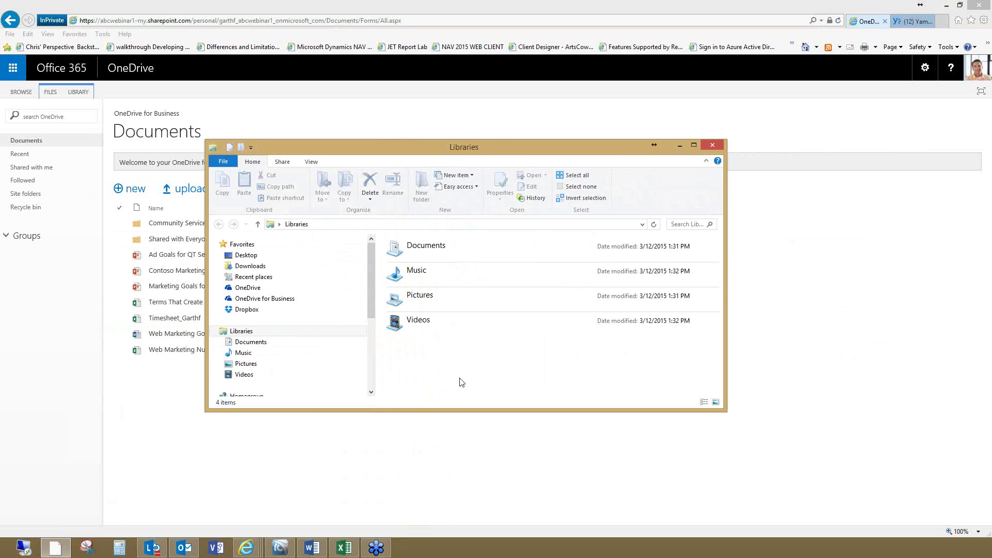
left_click(264, 300)
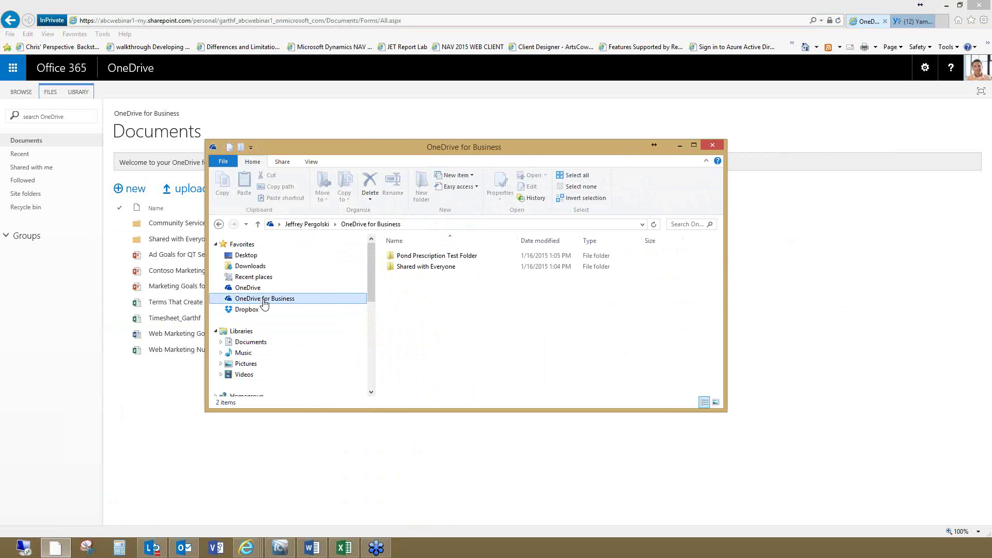
left_click(248, 288)
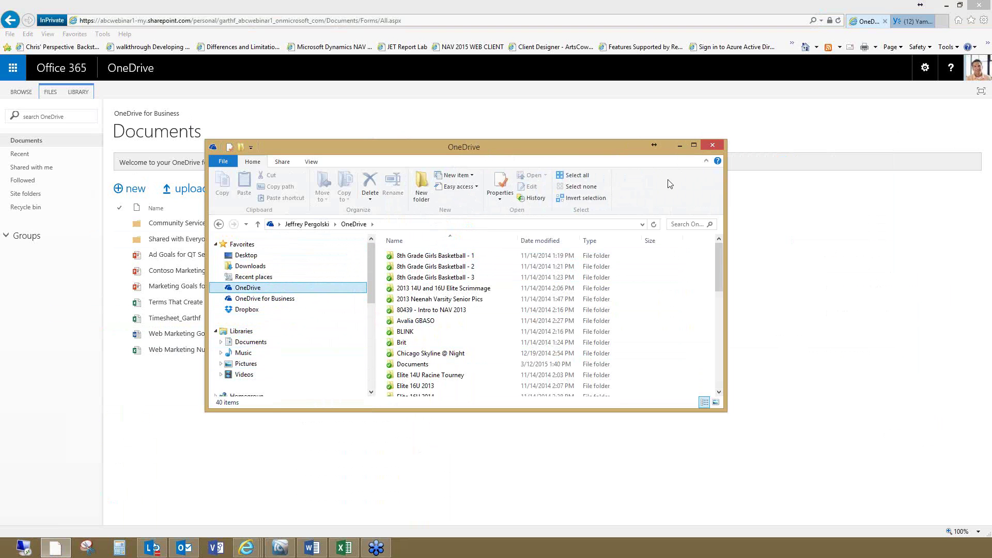
left_click(724, 146)
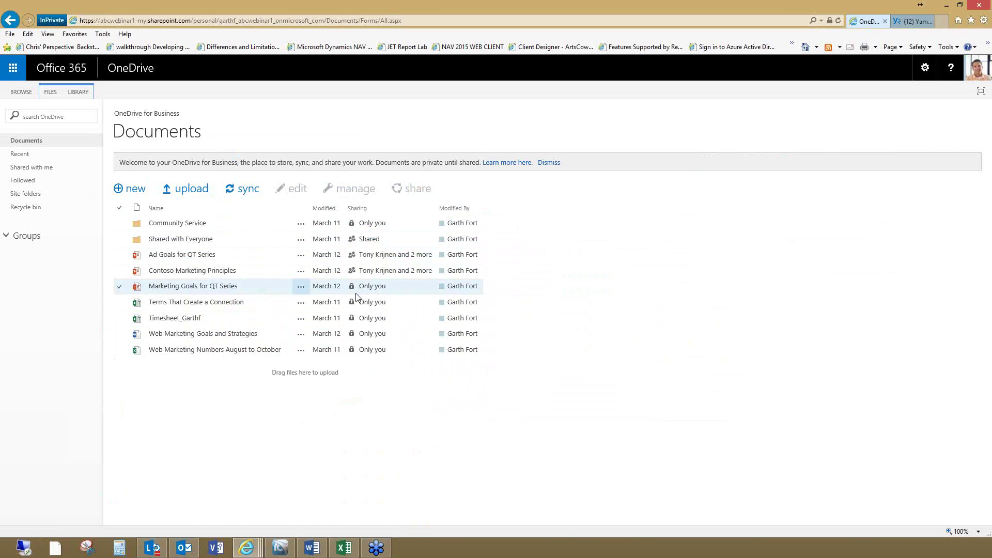
- Open the Run For The Cure workbook from the Community Service folder in OneDrive
left_click(195, 226)
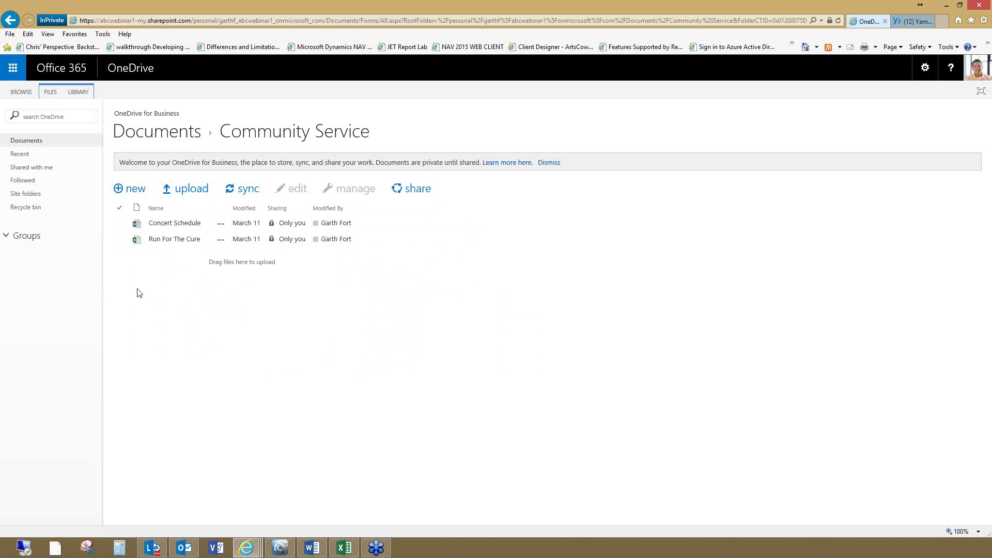
left_click(171, 241)
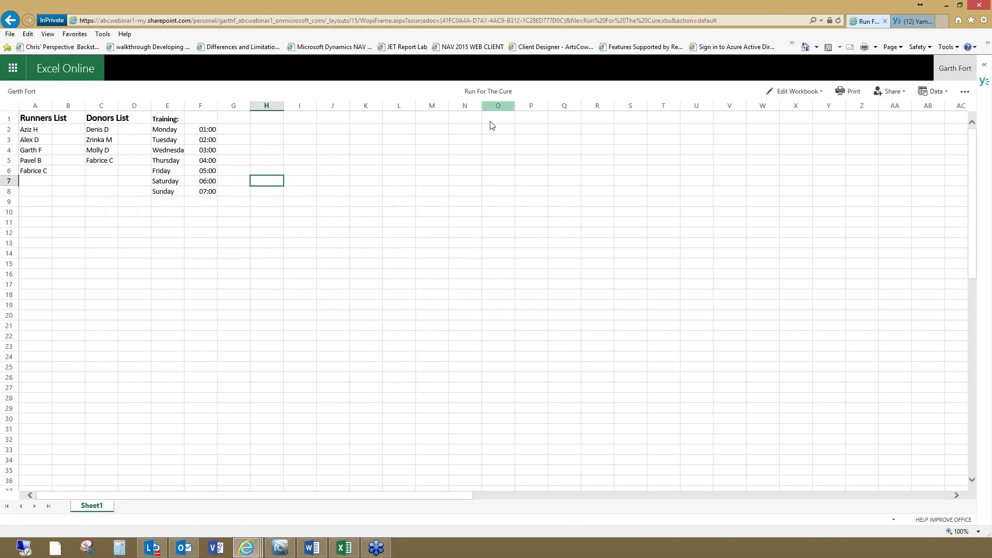
- Check the workbook's sharing options and its Yammer conversation pane, and collapse the pane again
left_click(907, 93)
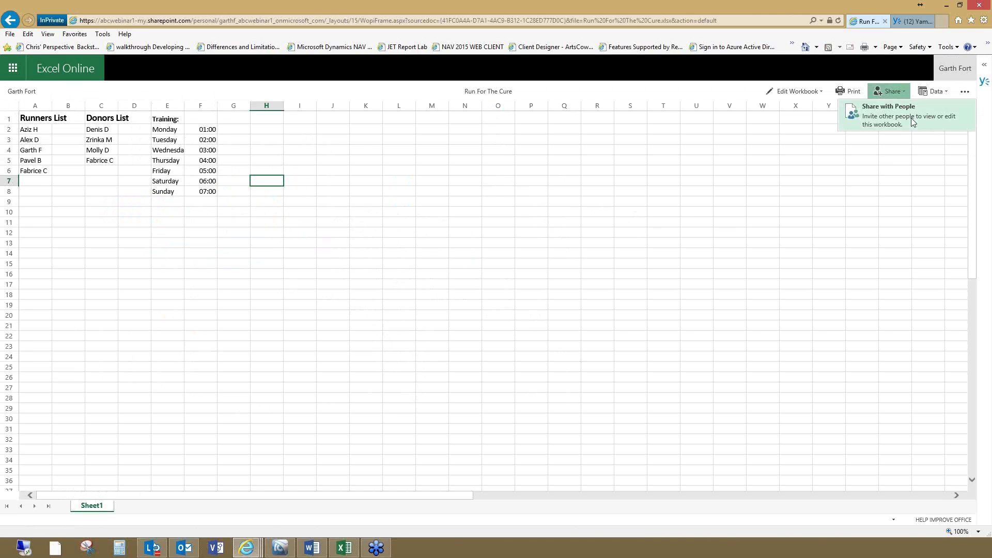
left_click(732, 95)
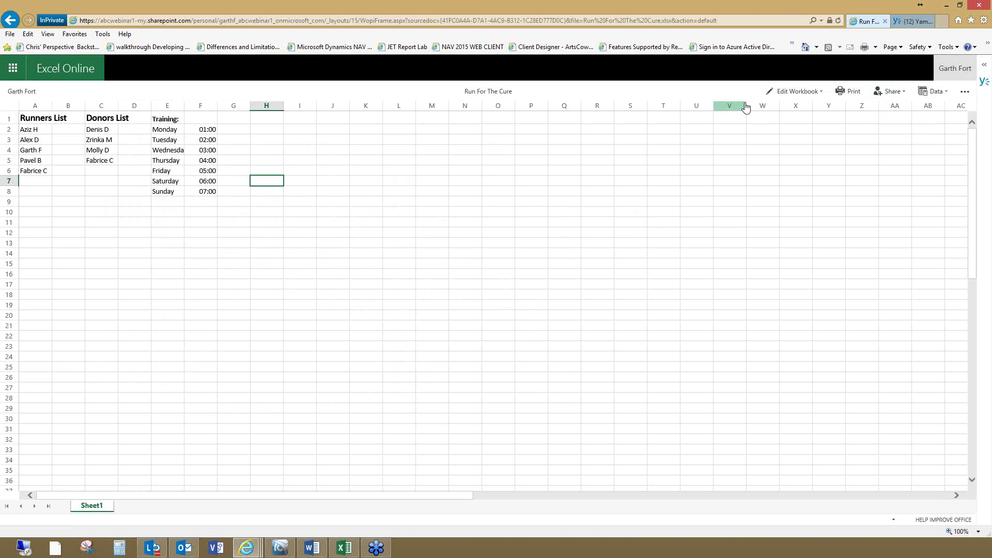
left_click(987, 86)
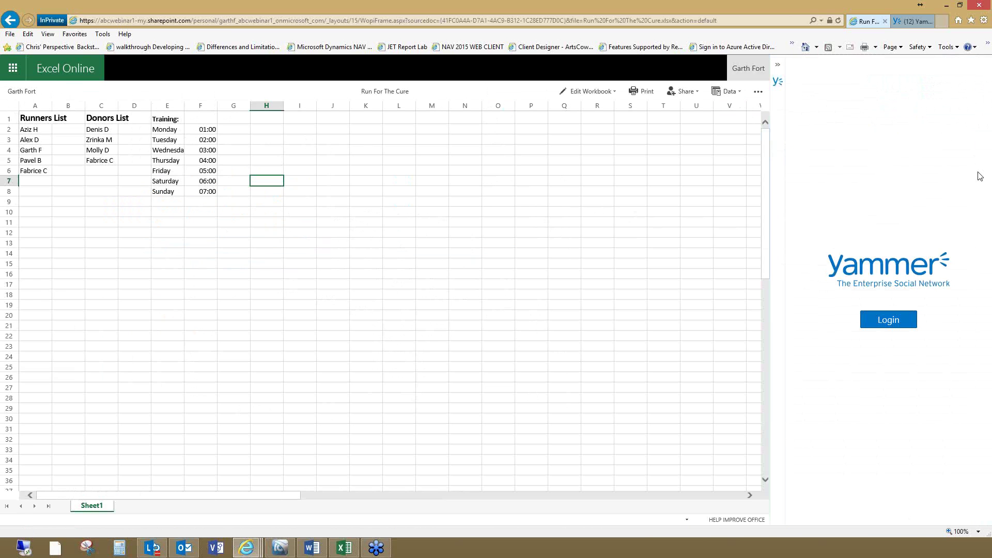
left_click(777, 86)
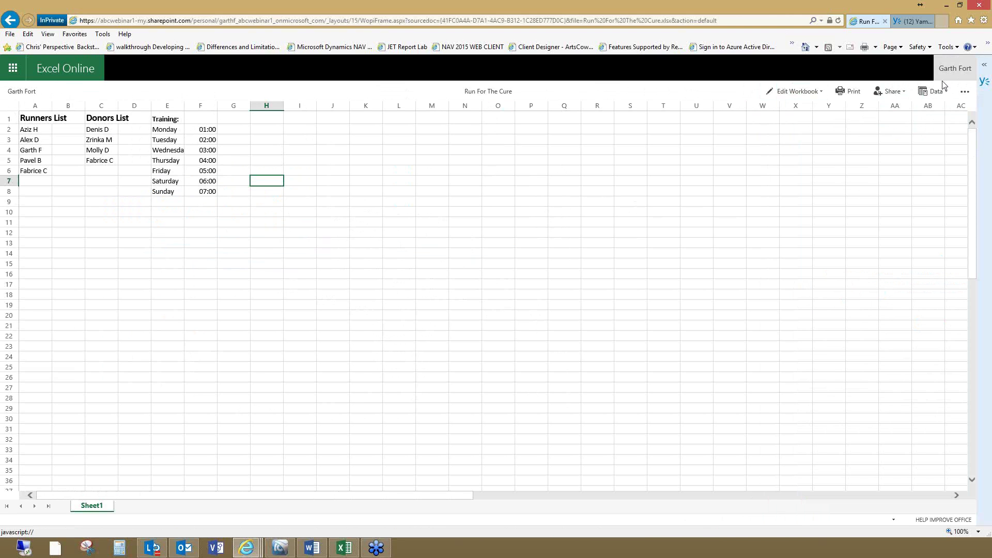
- Open the Run For The Cure workbook for editing in Excel Online
left_click(809, 95)
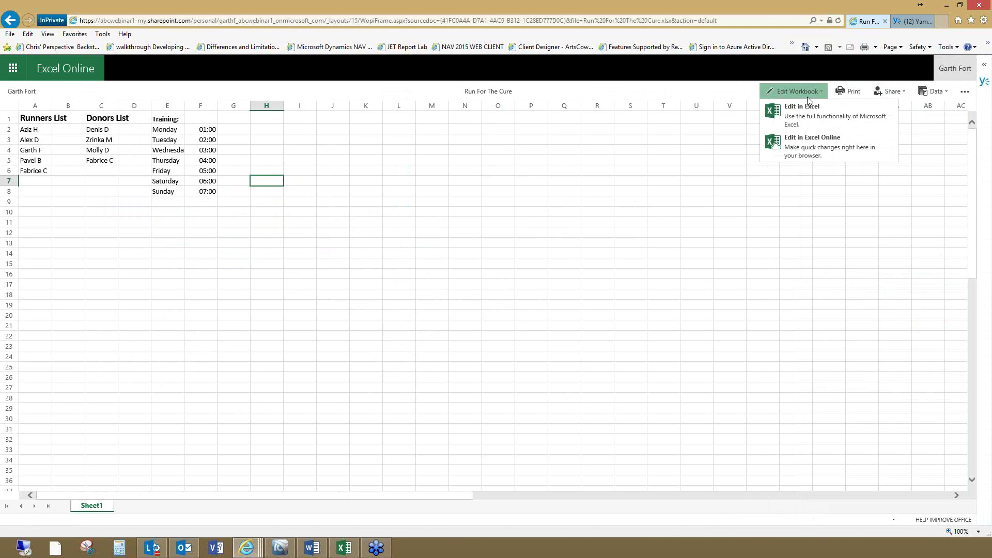
left_click(830, 150)
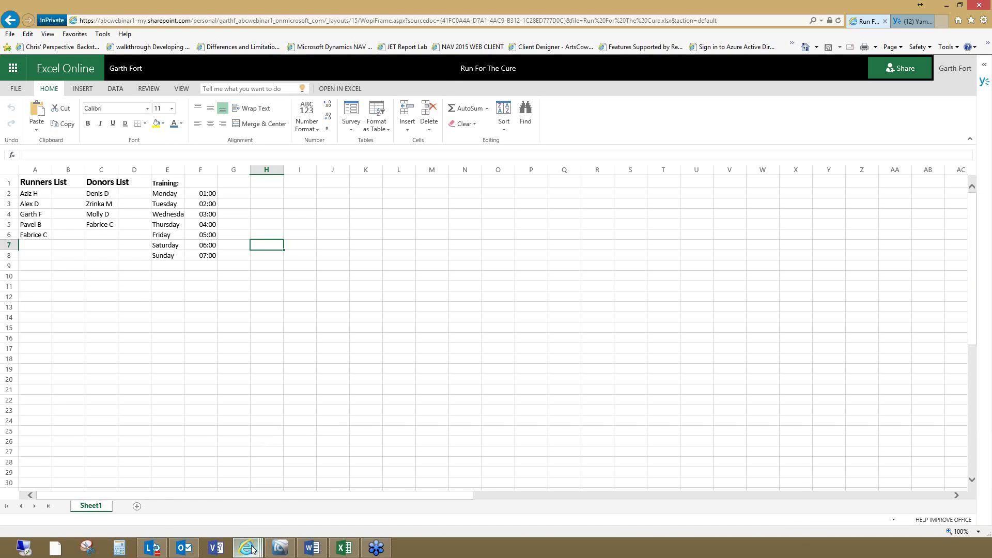
- Switch to the Microsoft Dynamics NAV Role Center browser window, widen it and reposition it over the workbook
mouse_move(251, 549)
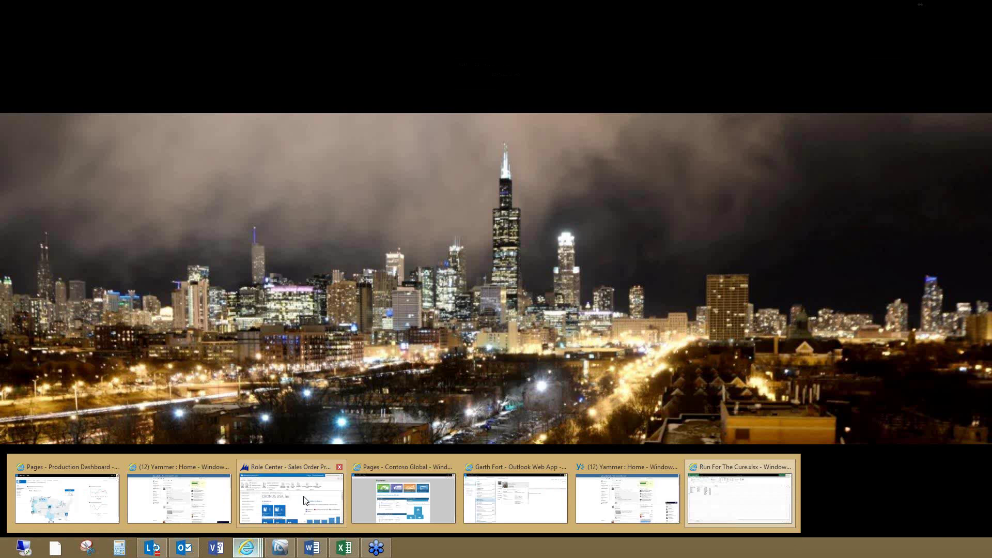
left_click(305, 501)
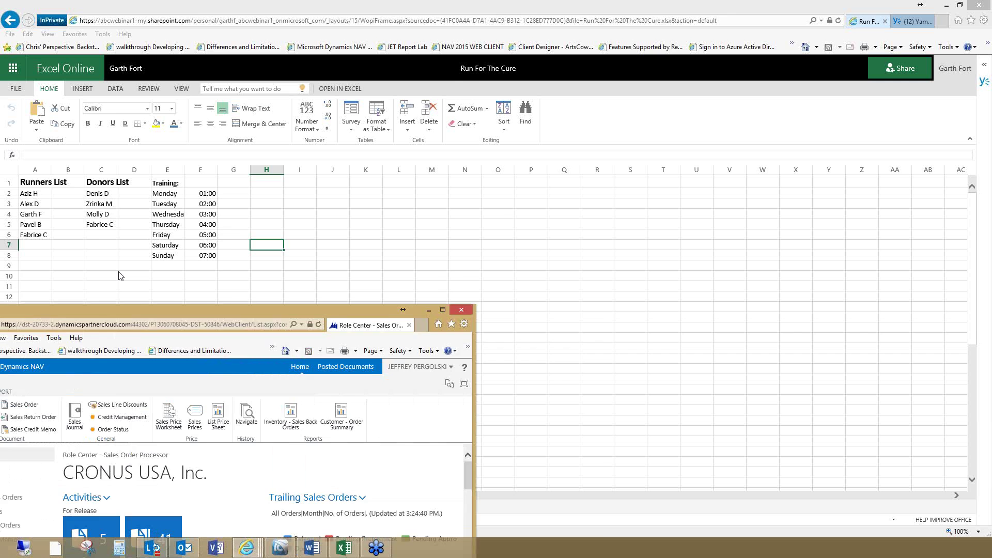
left_click_drag(144, 263, 253, 198)
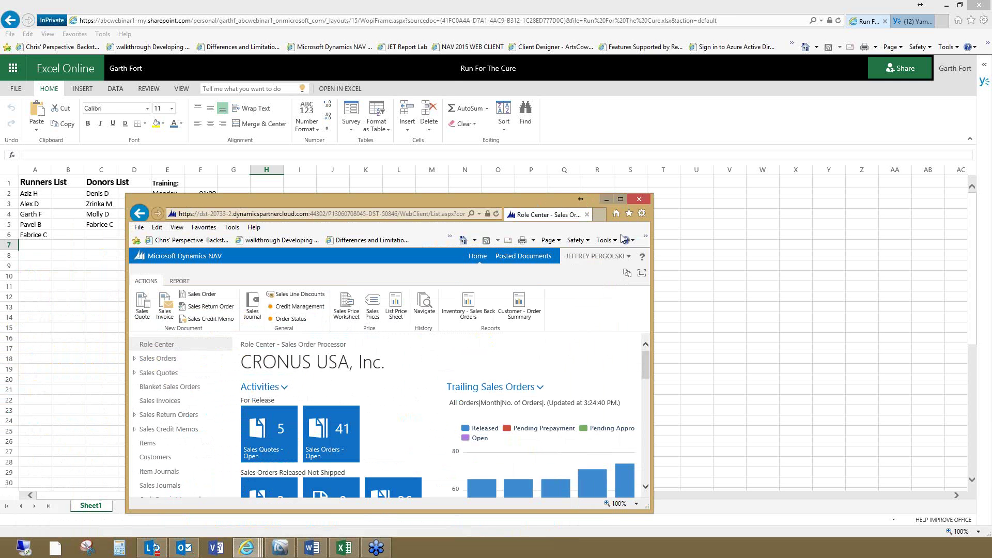
left_click_drag(652, 225, 776, 225)
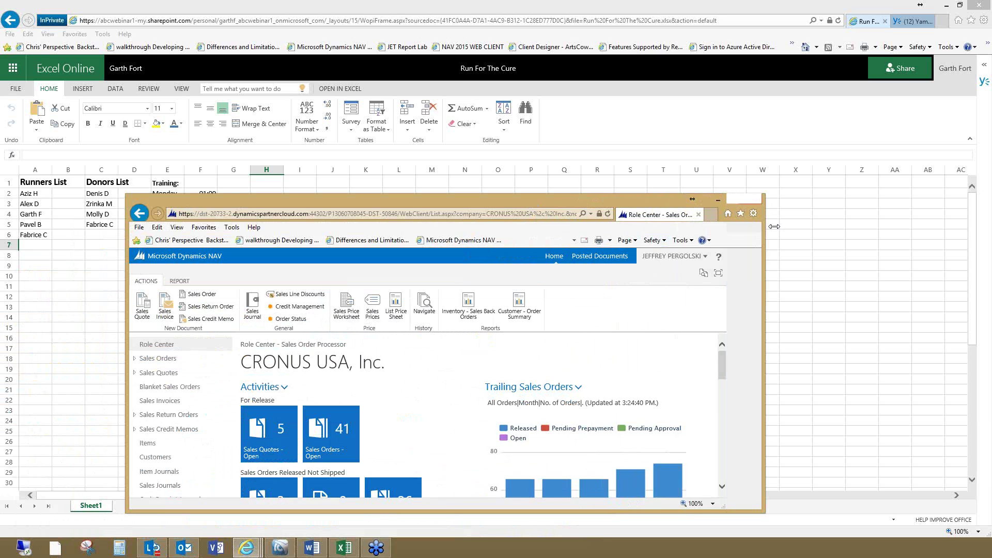
left_click(495, 212)
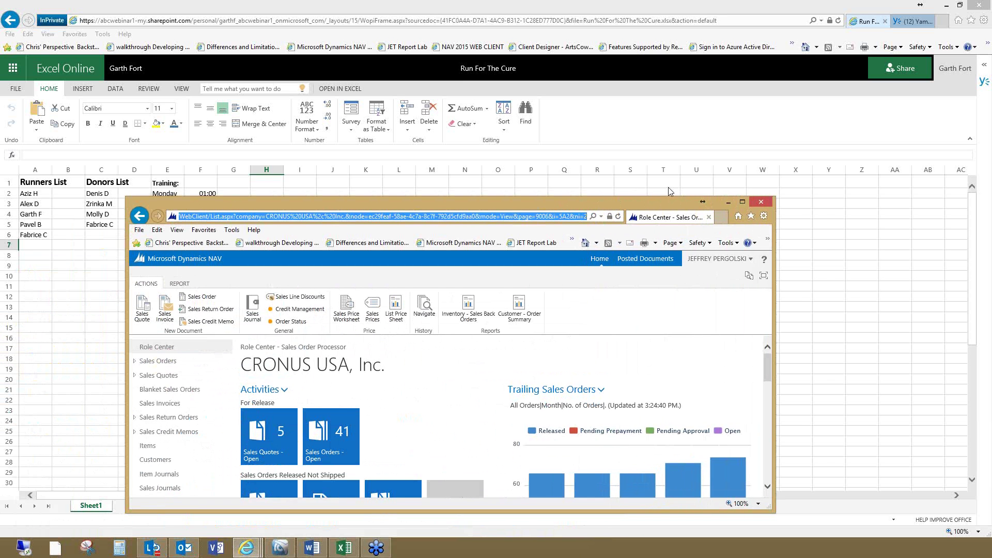
left_click_drag(662, 187, 698, 163)
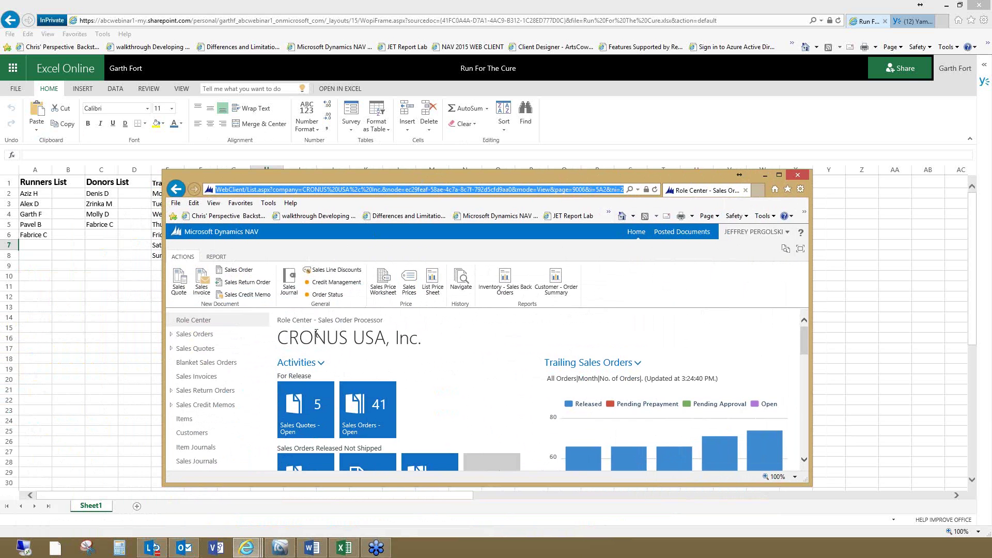
- View the Role Center full-screen, highlight its Sales Order Processor title, and restore the window before returning to the Run For The Cure workbook
left_click(780, 176)
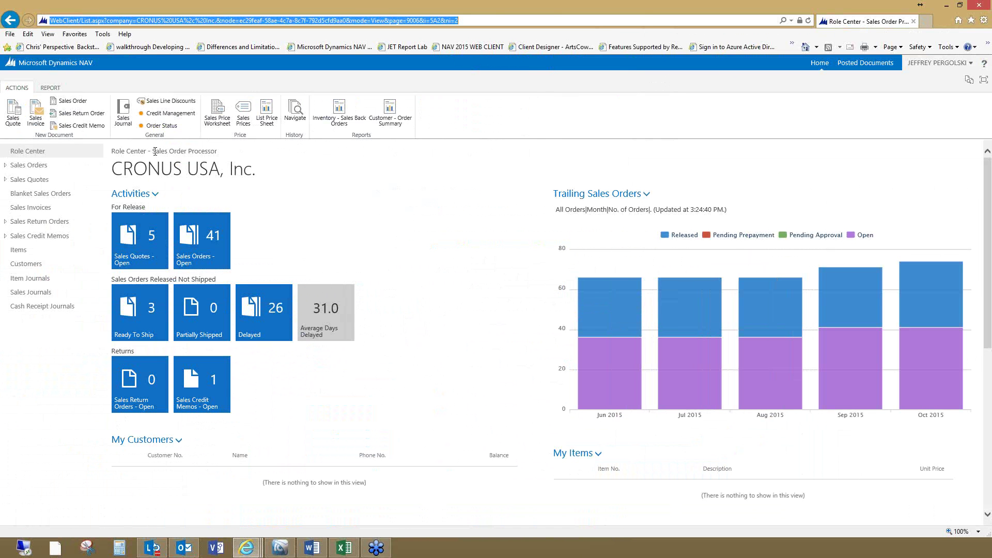
left_click_drag(153, 151, 211, 154)
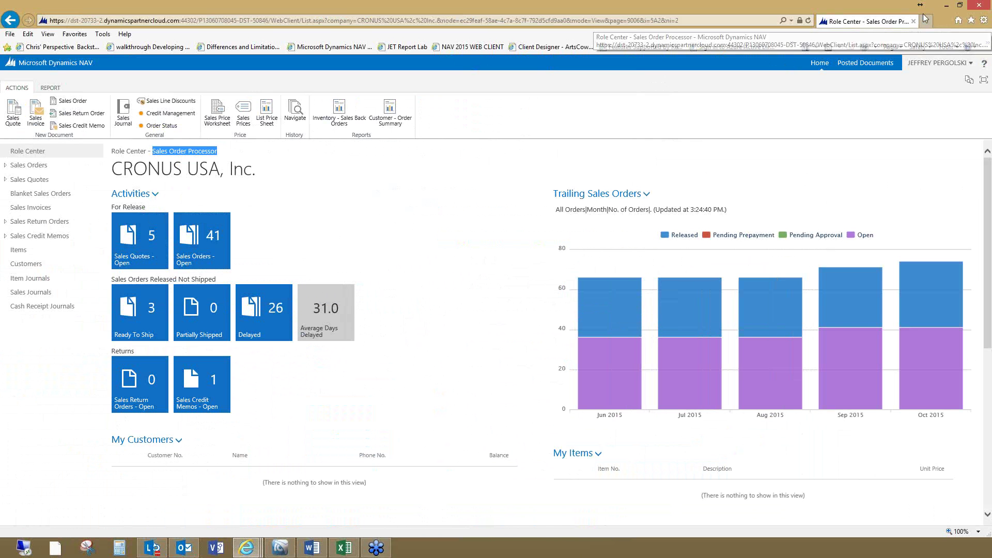
left_click(959, 6)
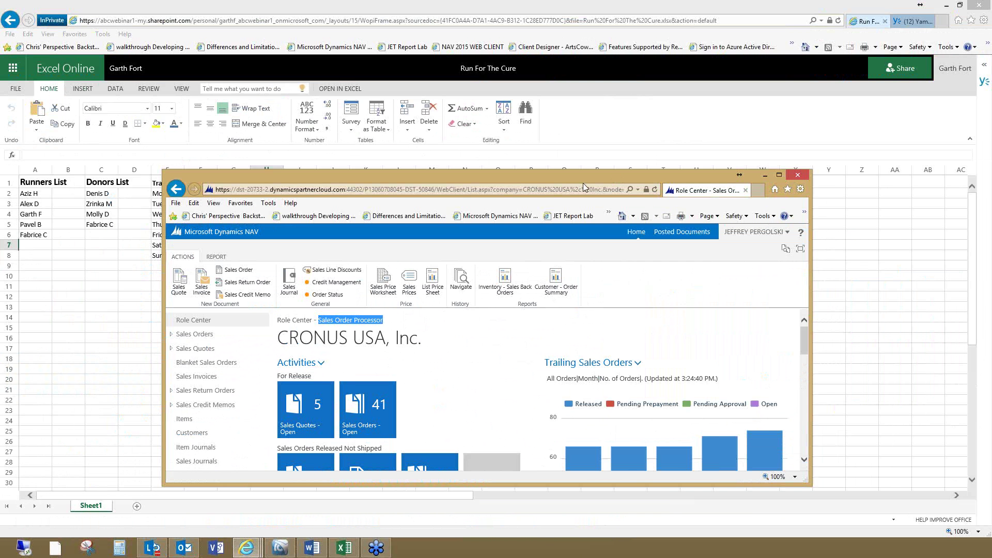
key("alt+Tab")
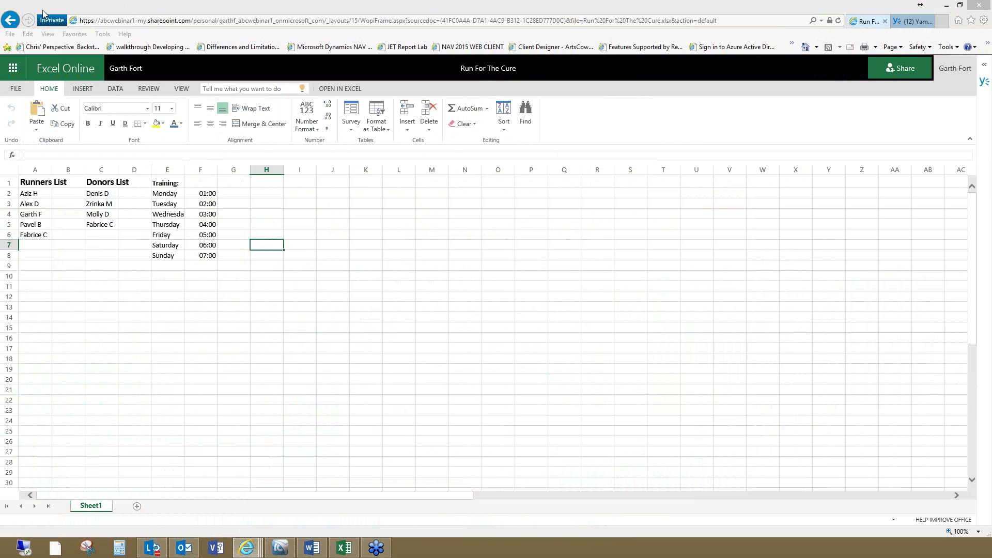
- Close the Run For The Cure workbook and bring up the OneDrive Documents window at full size
left_click(12, 71)
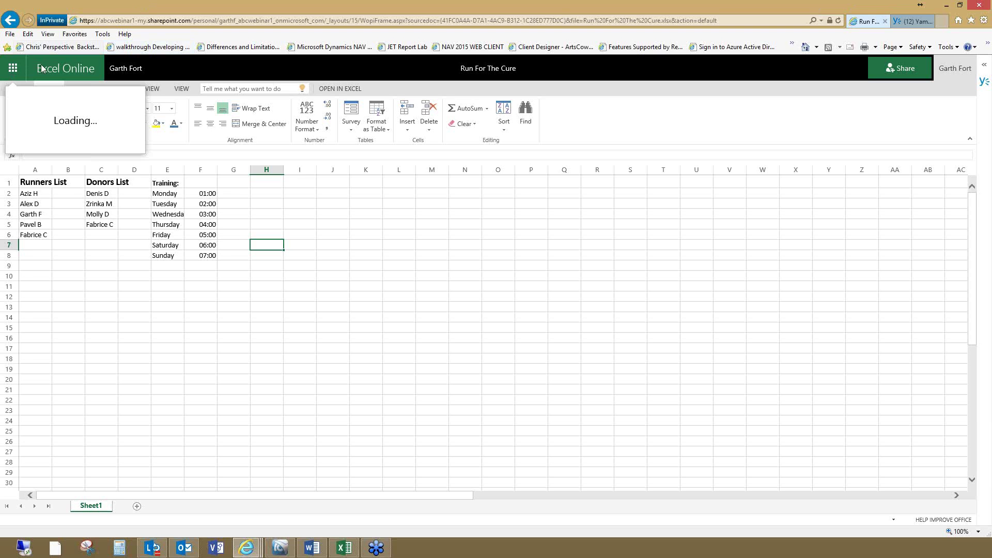
left_click(14, 73)
left_click(14, 73)
left_click(883, 21)
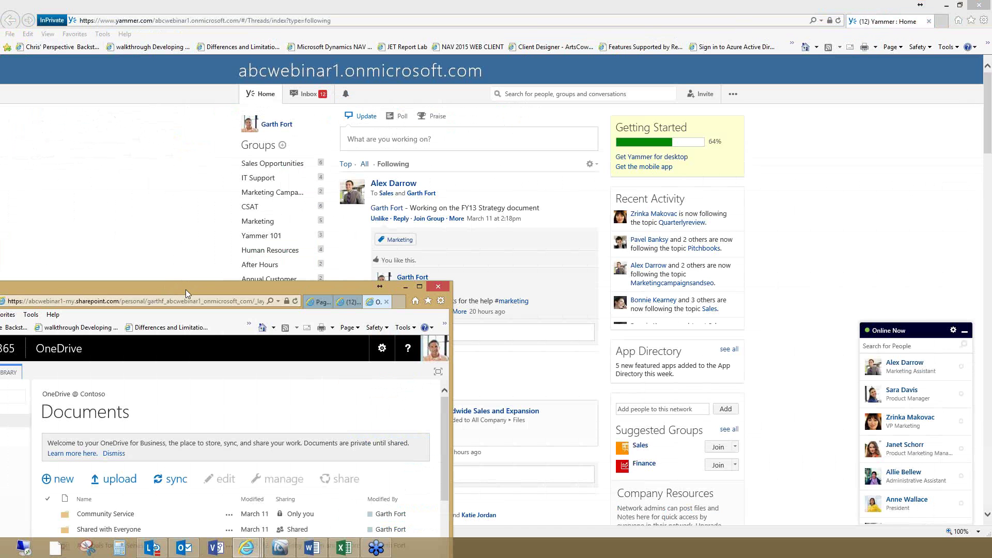
left_click_drag(185, 289, 481, 177)
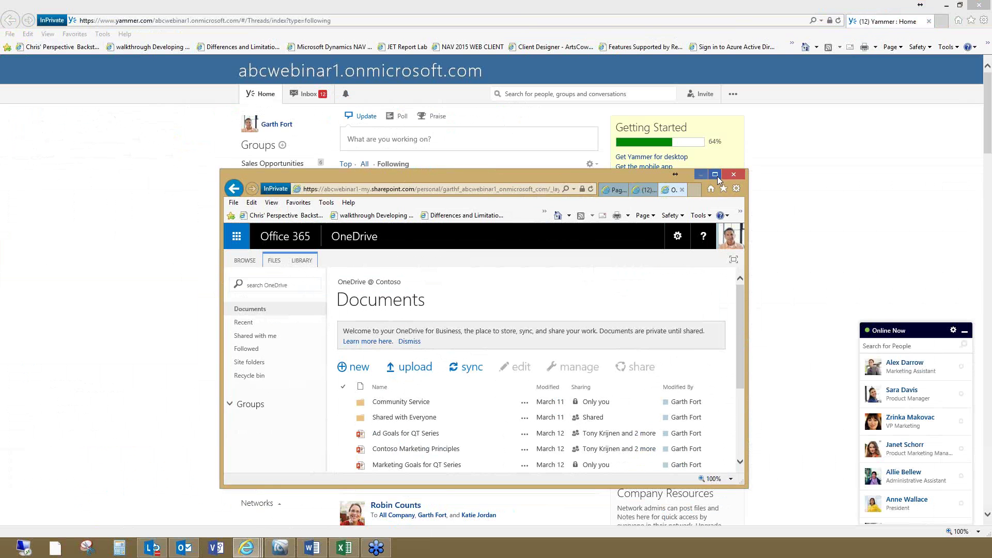
double_click(660, 178)
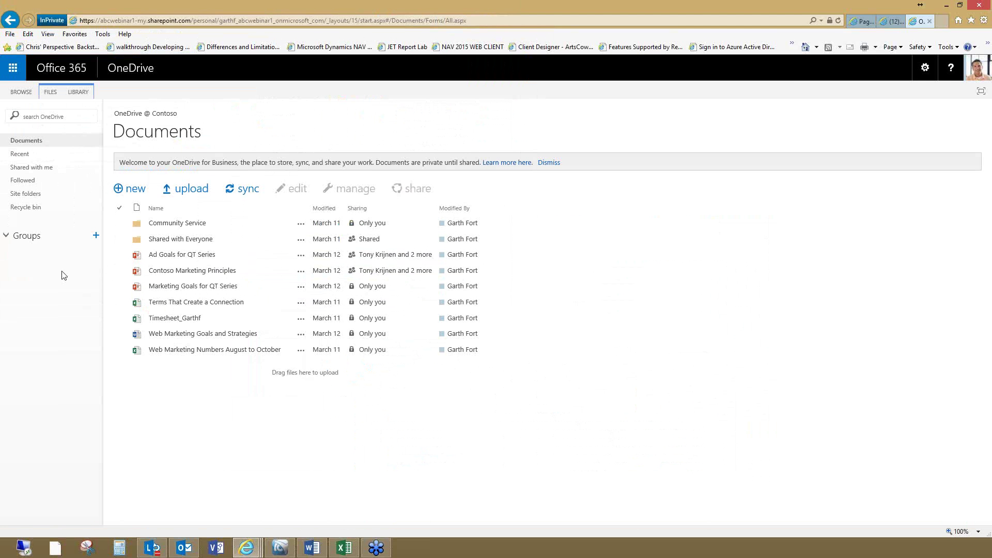
- View the Office 365 Tasks app, and open the Video app, dismissing its welcome message
left_click(24, 67)
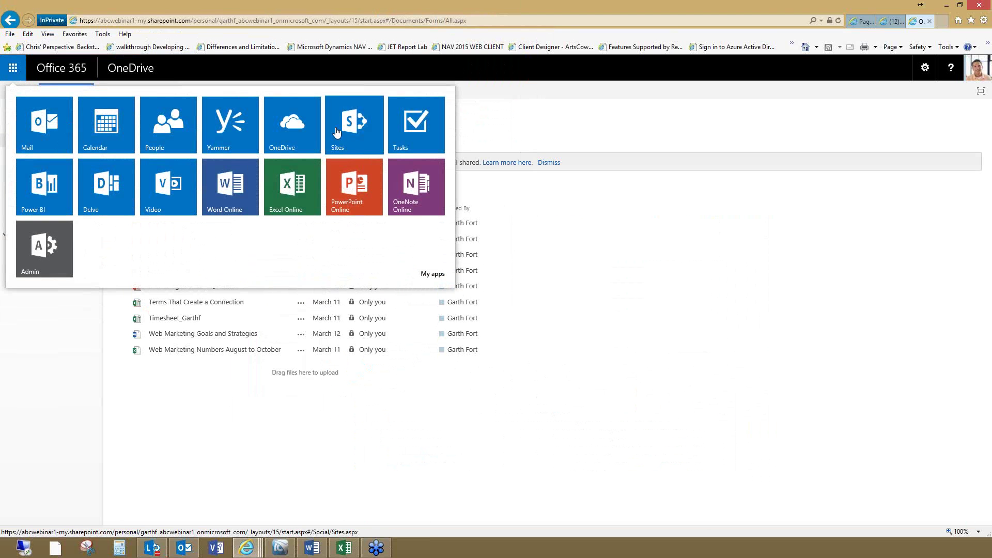
left_click(414, 139)
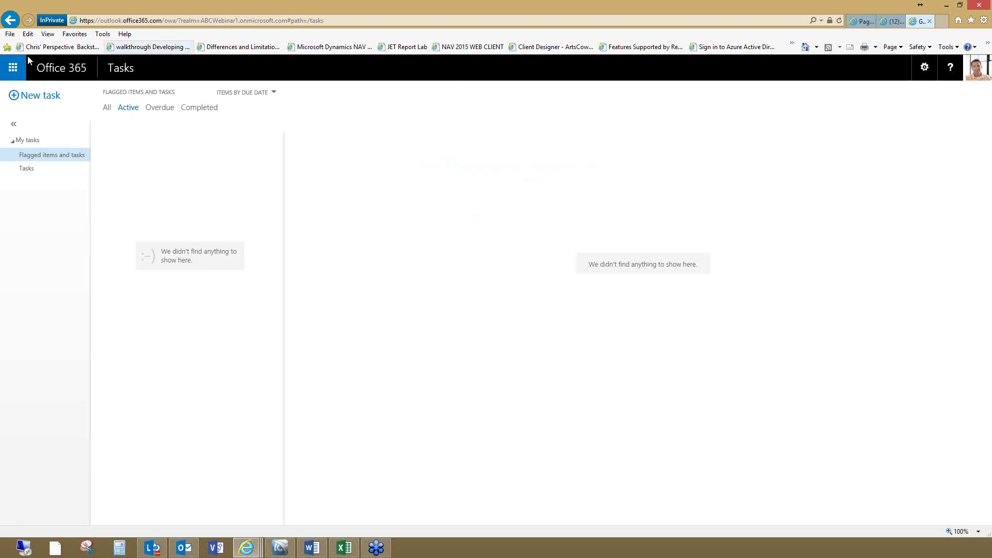
left_click(5, 71)
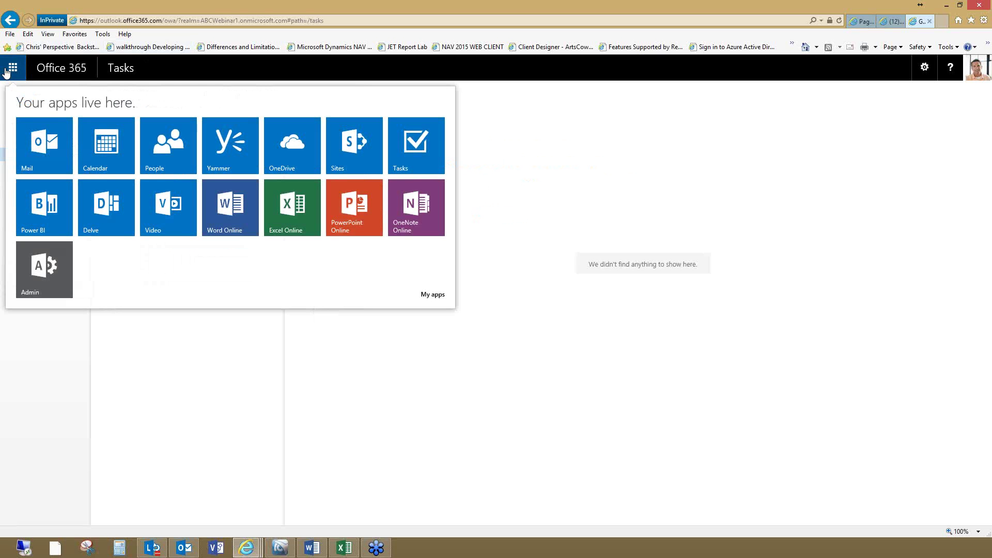
left_click(158, 210)
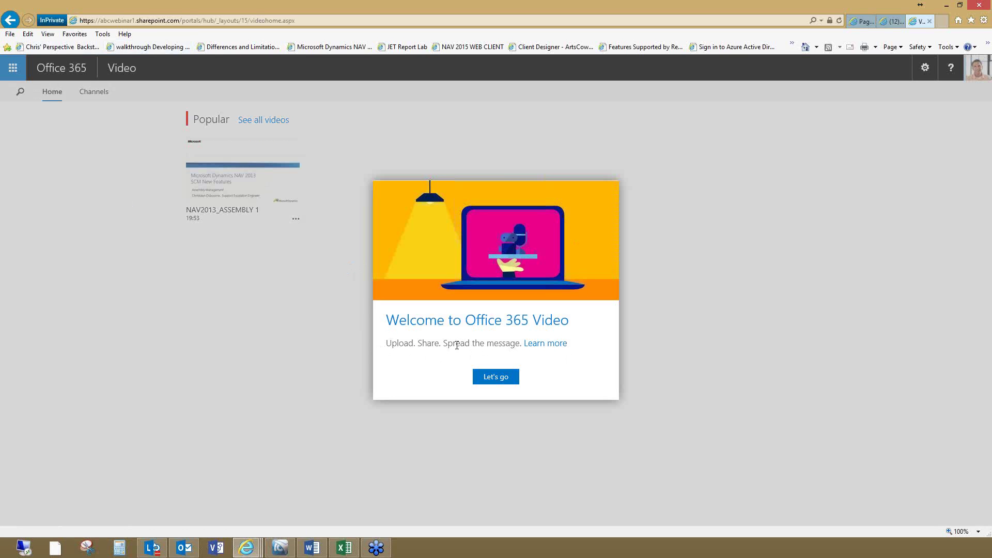
left_click(502, 378)
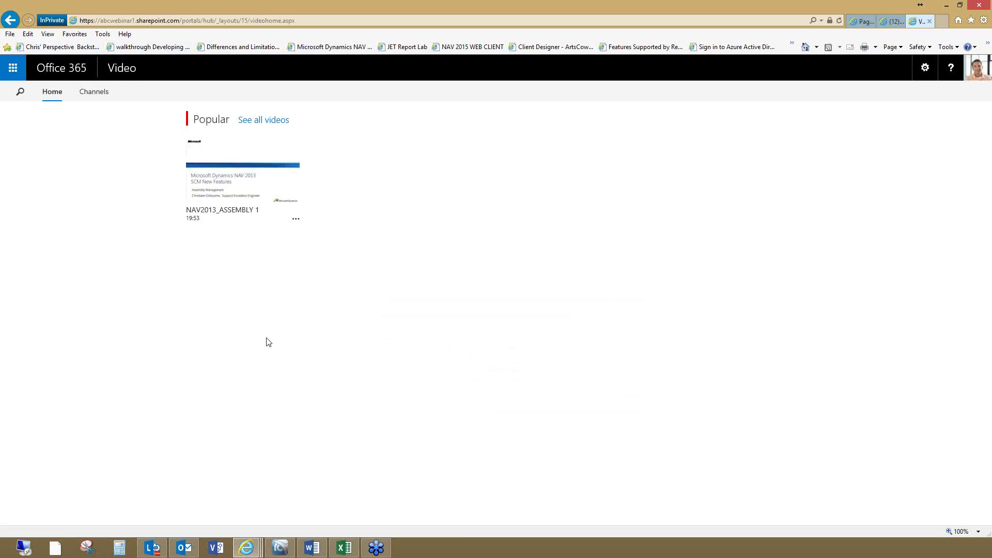
- Open the NAV2013_ASSEMBLY 1 video, look over its page, and pause playback
left_click(257, 187)
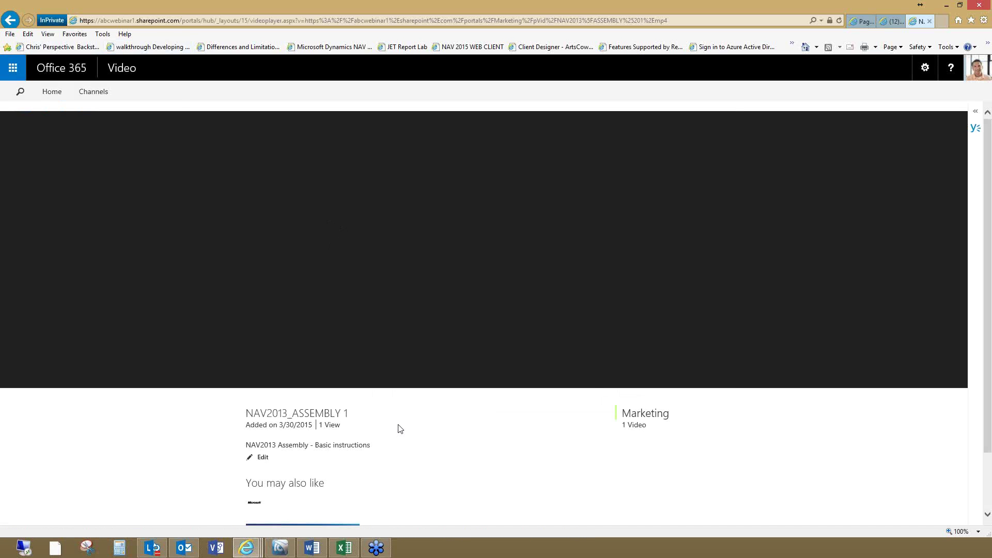
scroll(402, 426, "down", 1)
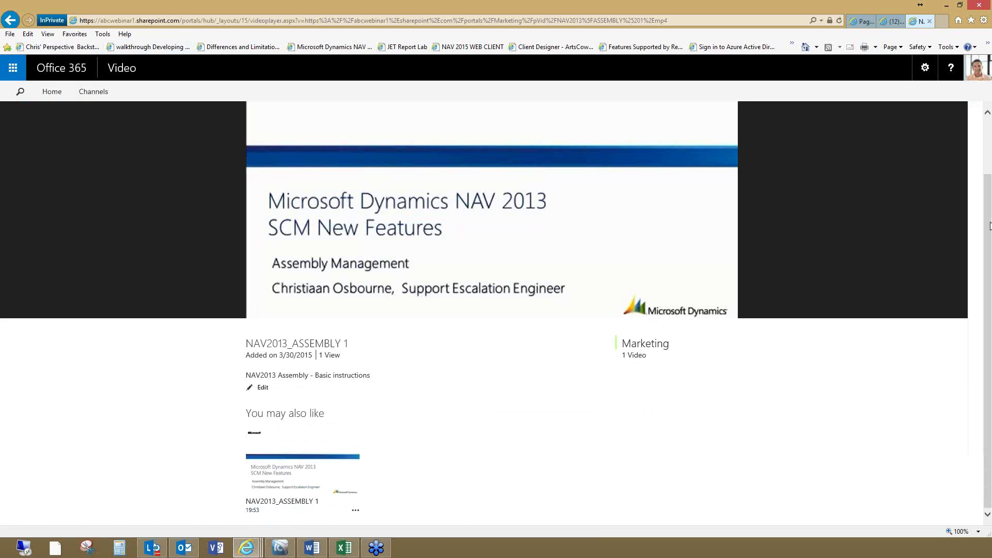
scroll(989, 225, "up", 1)
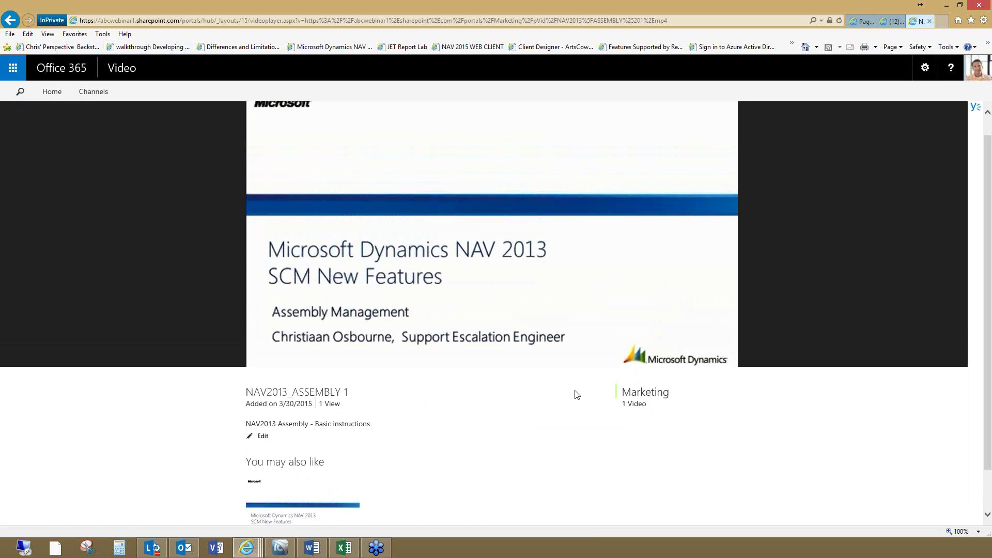
left_click(468, 230)
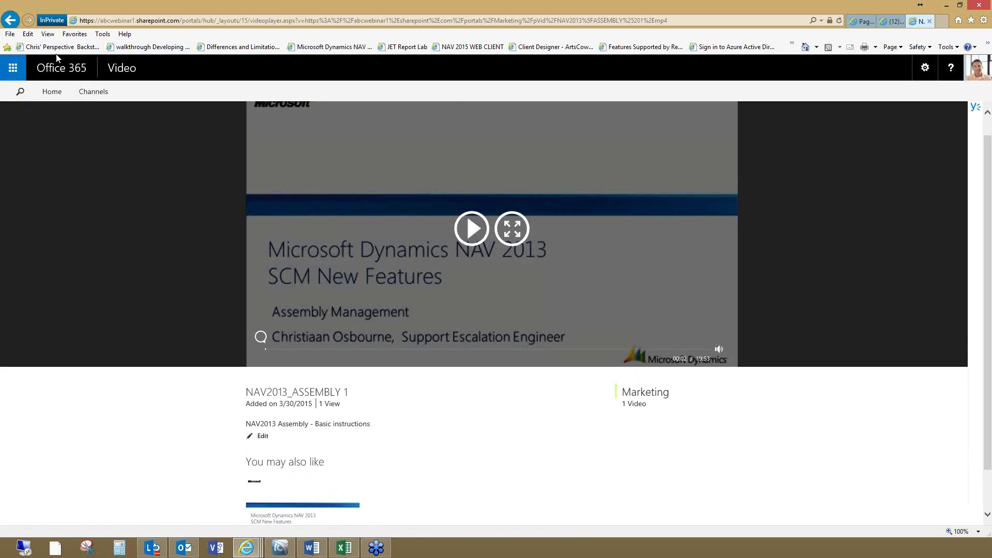
- Go to Sites, open the promoted Communities portal, and enter the Information Technology community
left_click(15, 70)
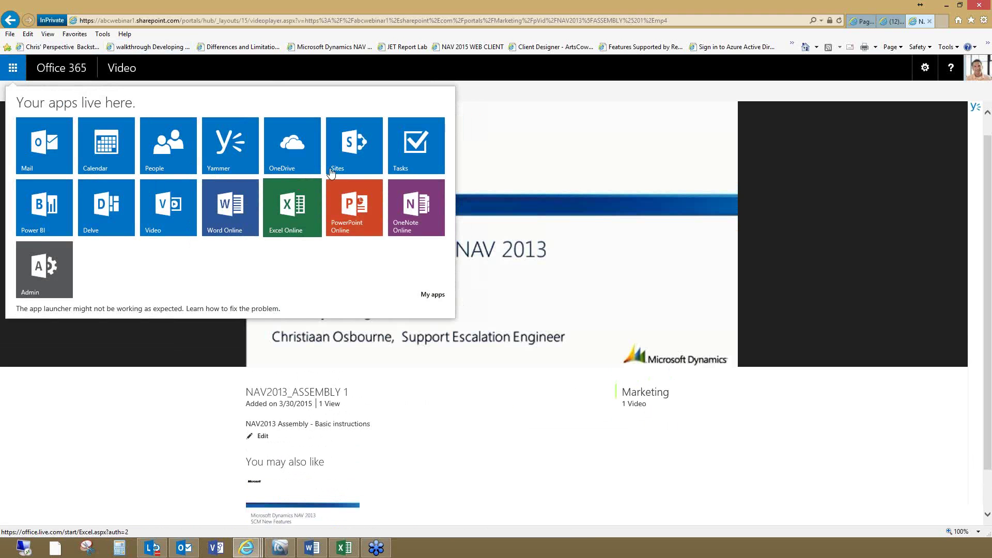
left_click(346, 163)
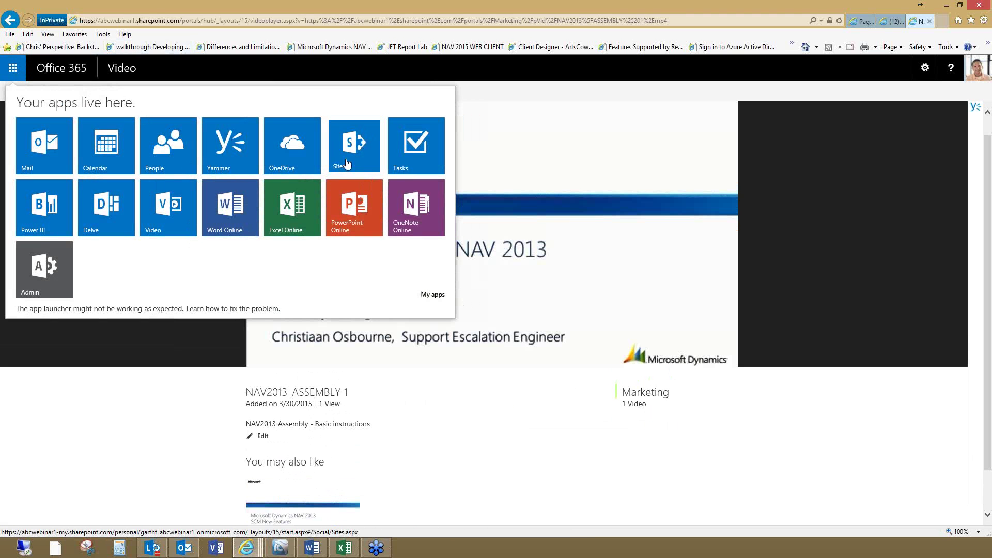
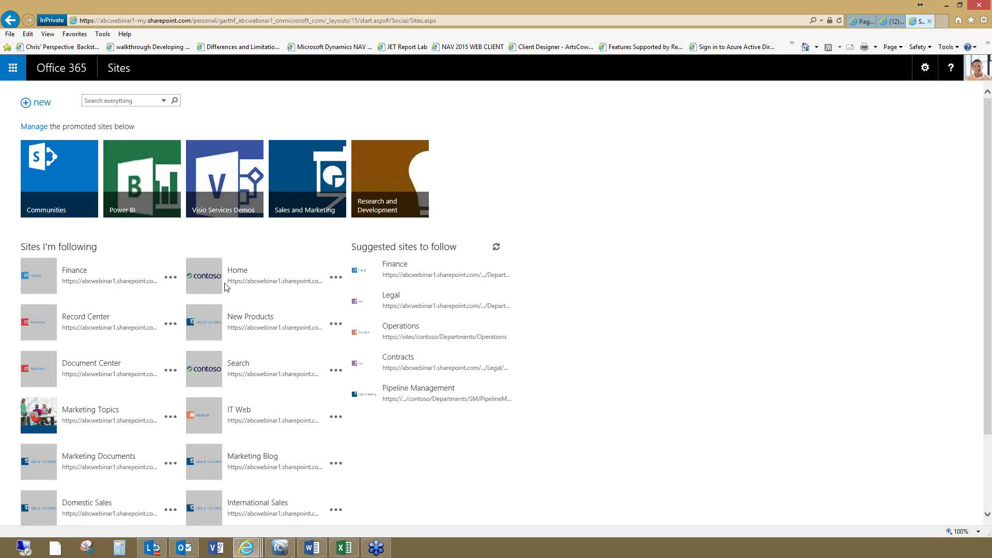
left_click(55, 171)
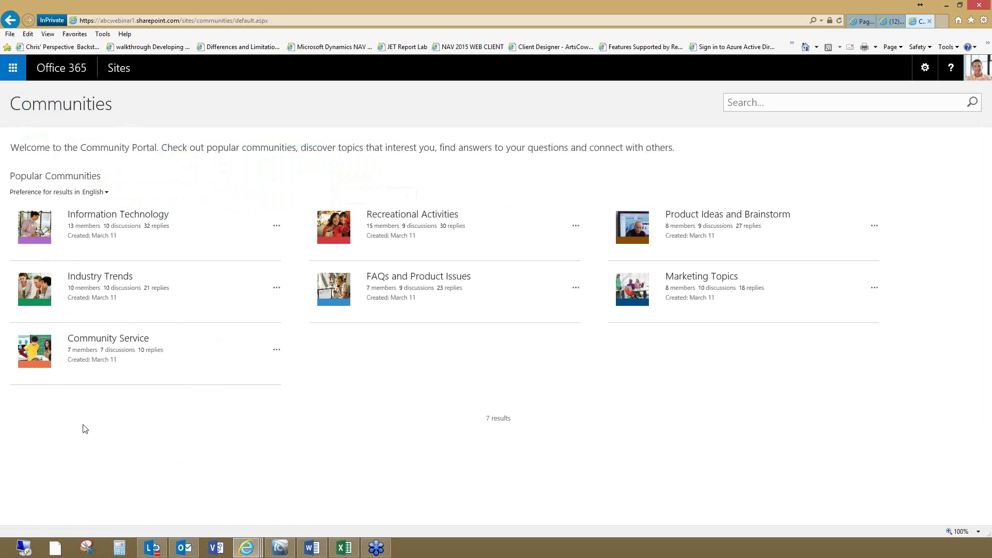
left_click(134, 220)
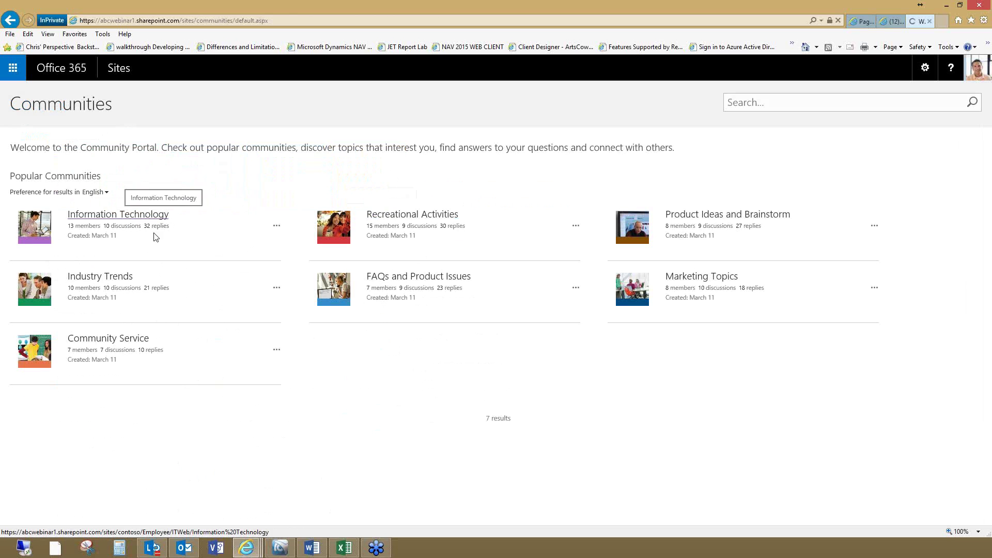
left_click_drag(78, 228, 81, 229)
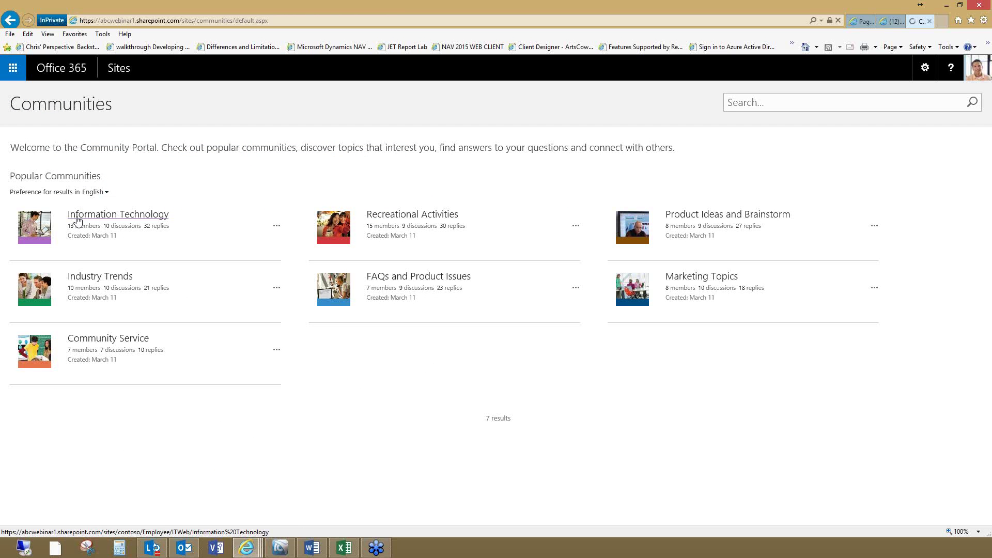
left_click(77, 217)
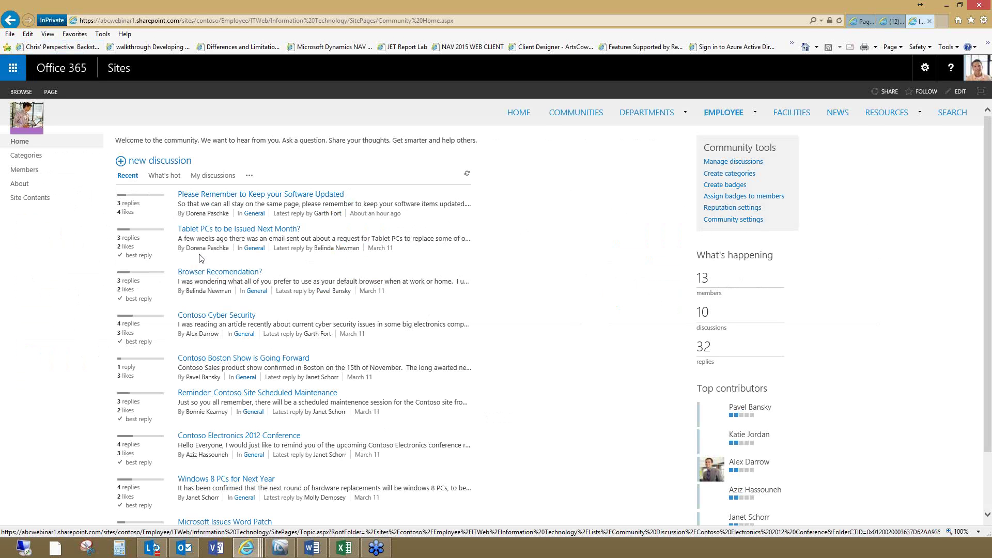
- Open the "Tablet PCs to be Issued Next Month?" discussion and read through its replies
left_click(254, 229)
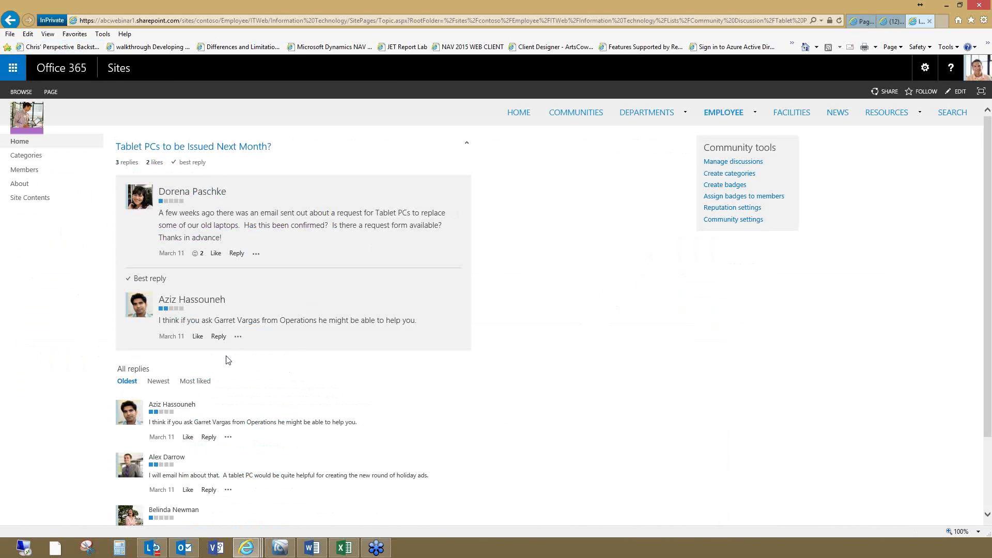
scroll(228, 361, "down", 1)
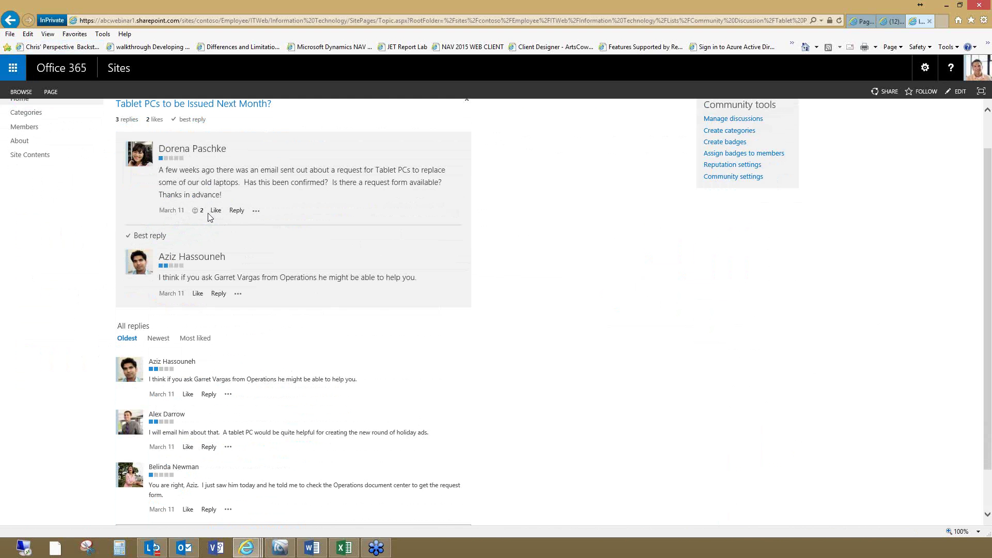
scroll(268, 242, "down", 1)
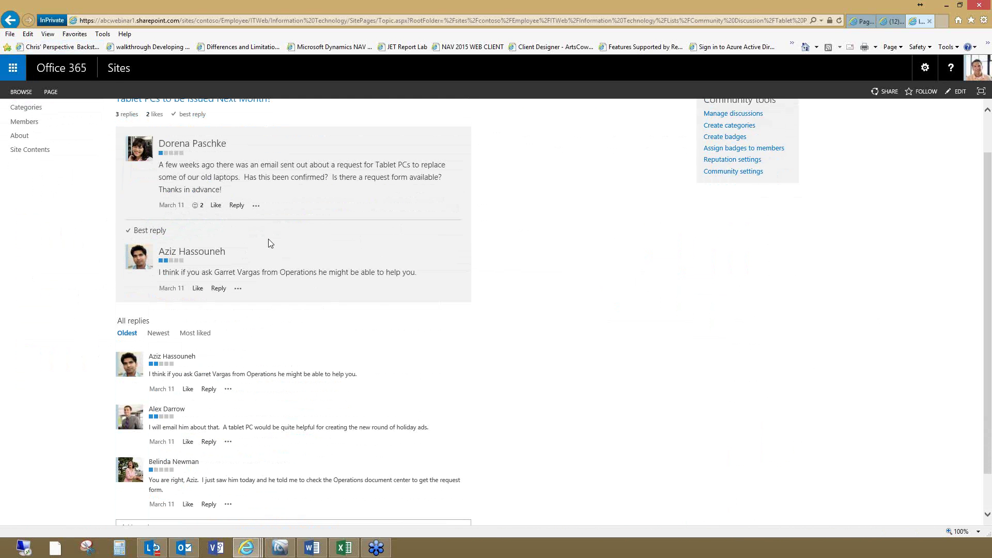
- Post the reply "Please include me on this list. Thanks!" to the tablet PC discussion and look over the thread
left_click(164, 483)
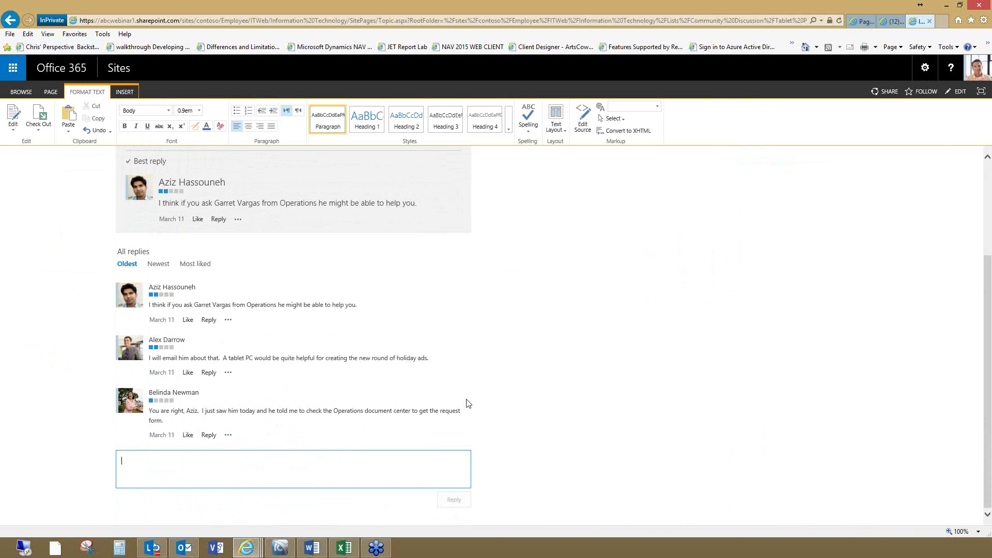
type("Please include me on thi")
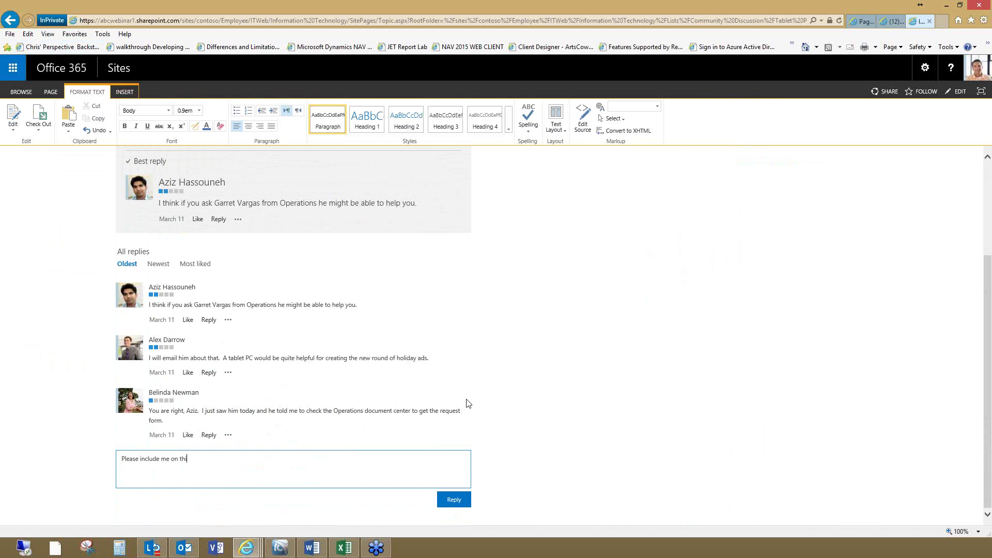
type("s list. Thanks!")
left_click(468, 497)
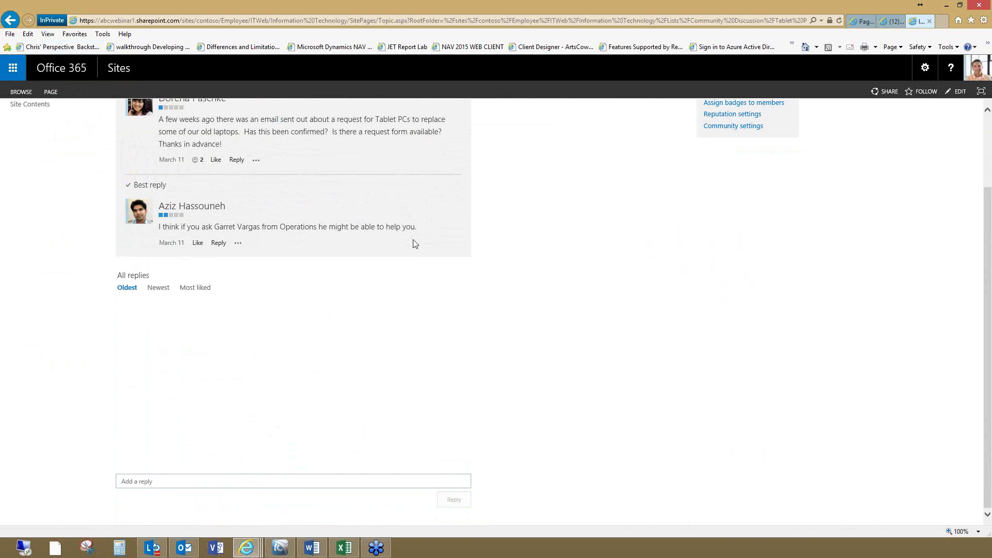
scroll(132, 414, "down", 2)
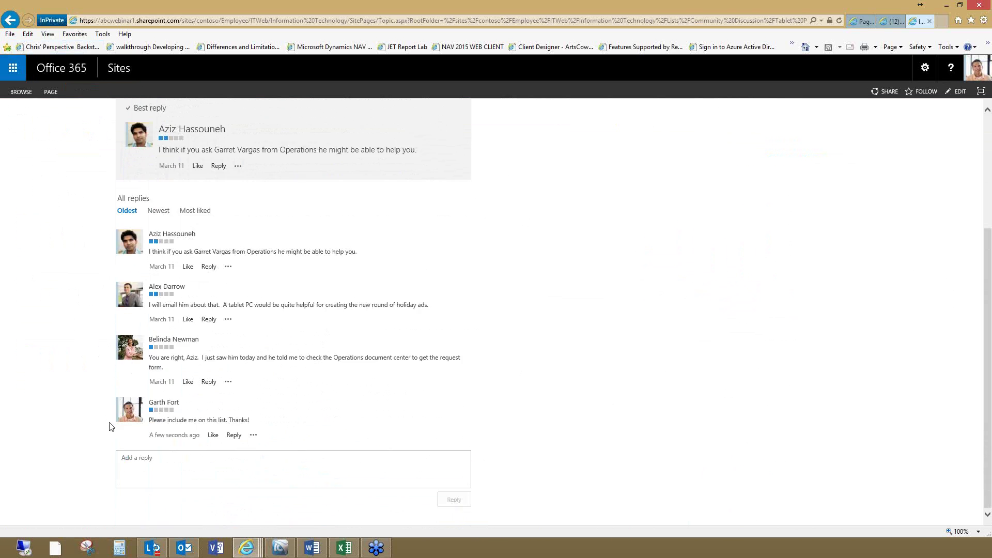
scroll(198, 237, "up", 4)
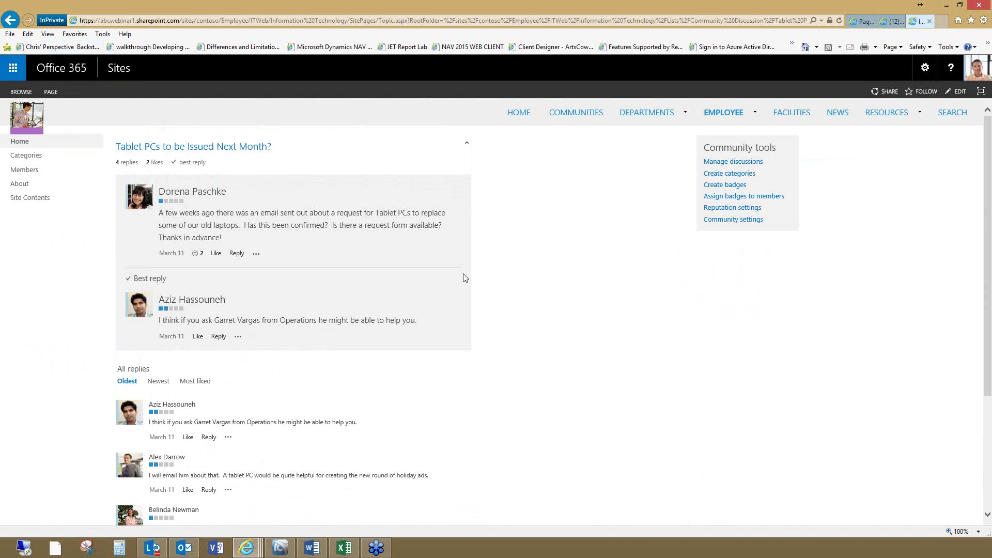
- Return to the Sites overview and open the promoted Visio Services Demos site
left_click(16, 77)
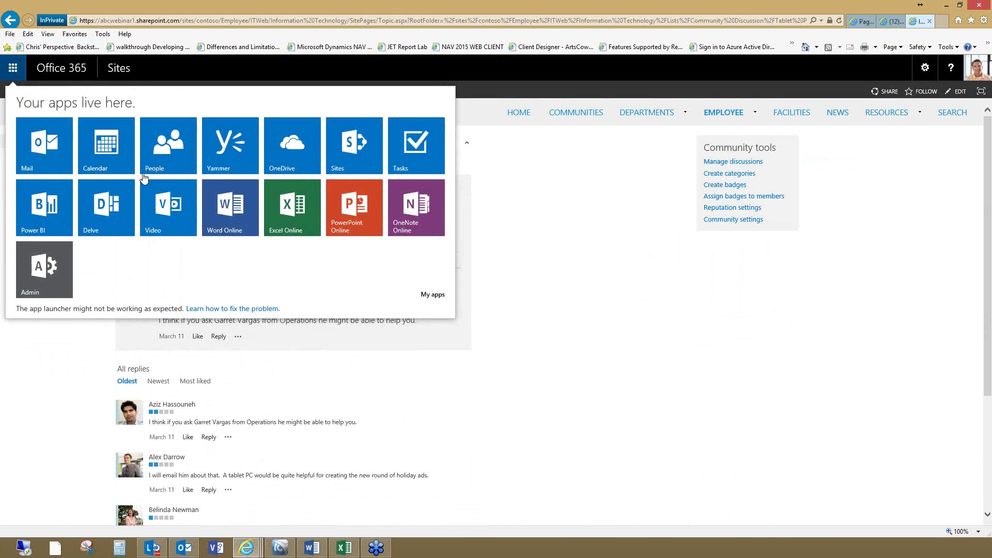
left_click(16, 76)
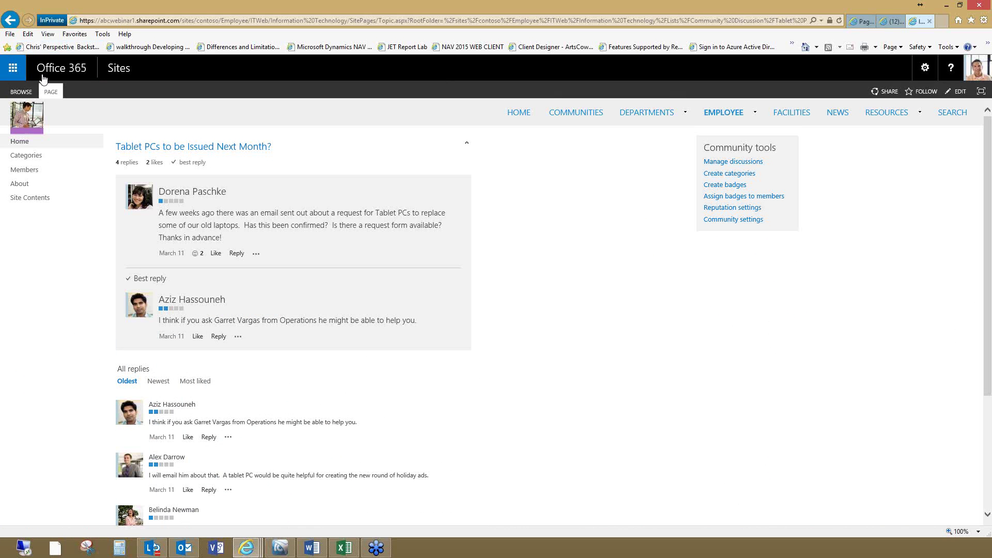
left_click(121, 68)
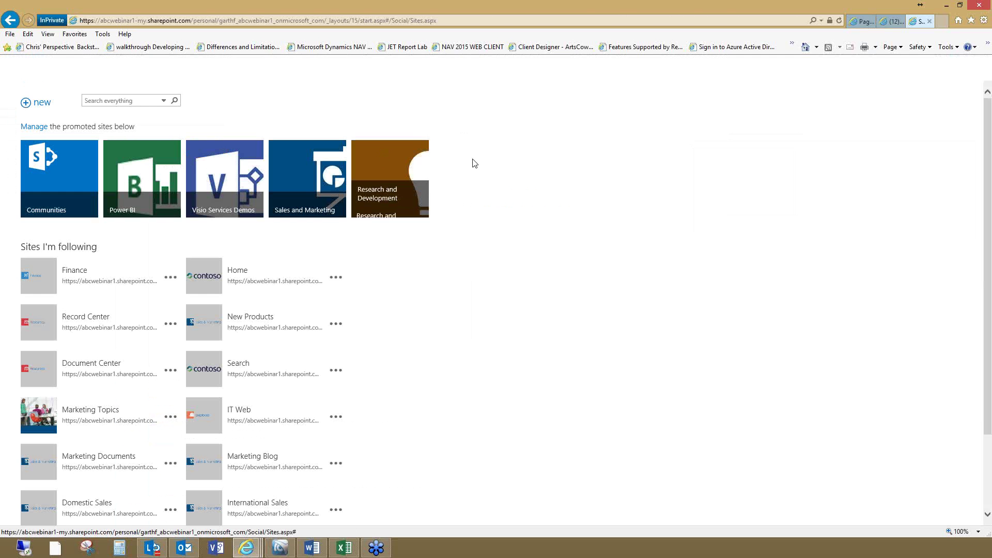
mouse_move(54, 177)
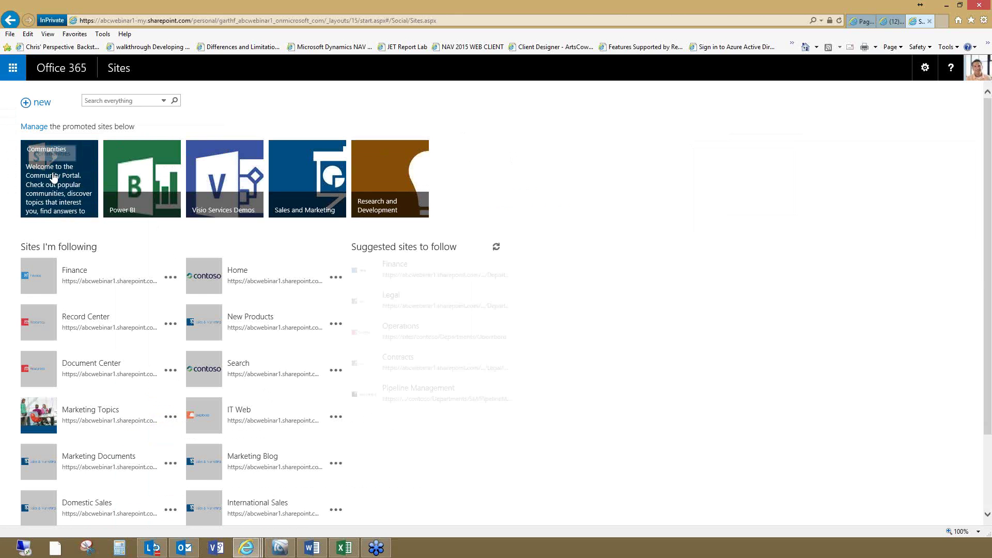
left_click(215, 179)
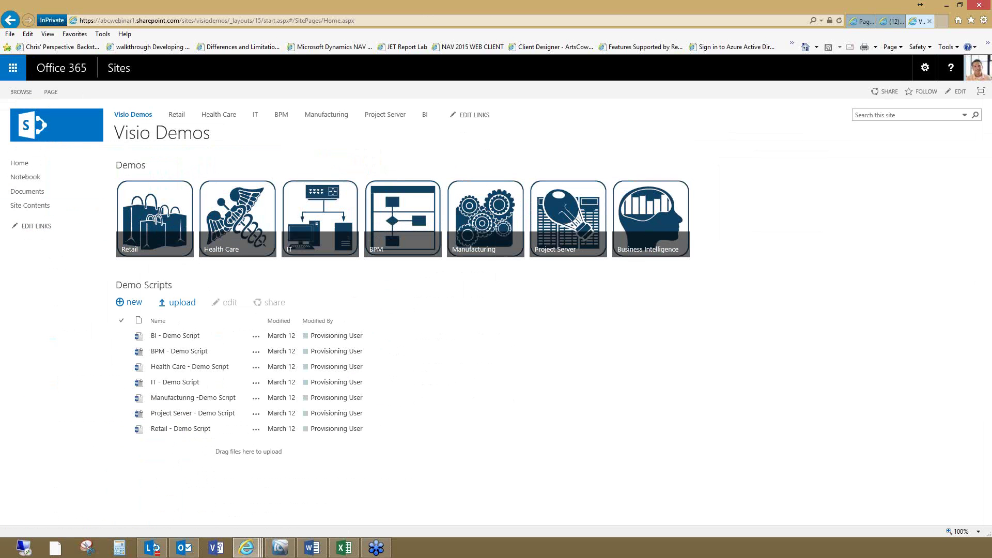
- Bring the SharePoint browser window back into view, show its Visio Demos page, and maximize the window
key("ctrl+Tab")
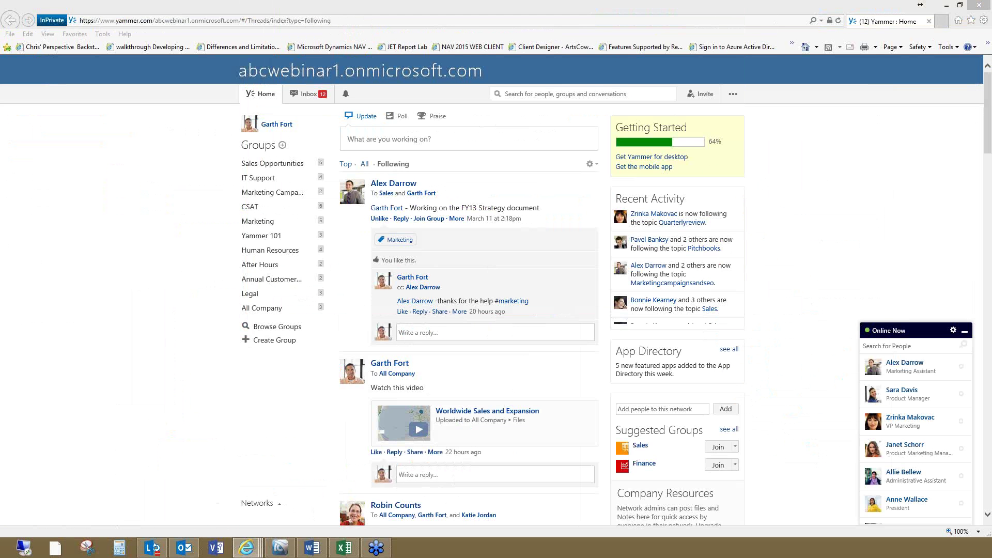
left_click_drag(0, 207, 145, 173)
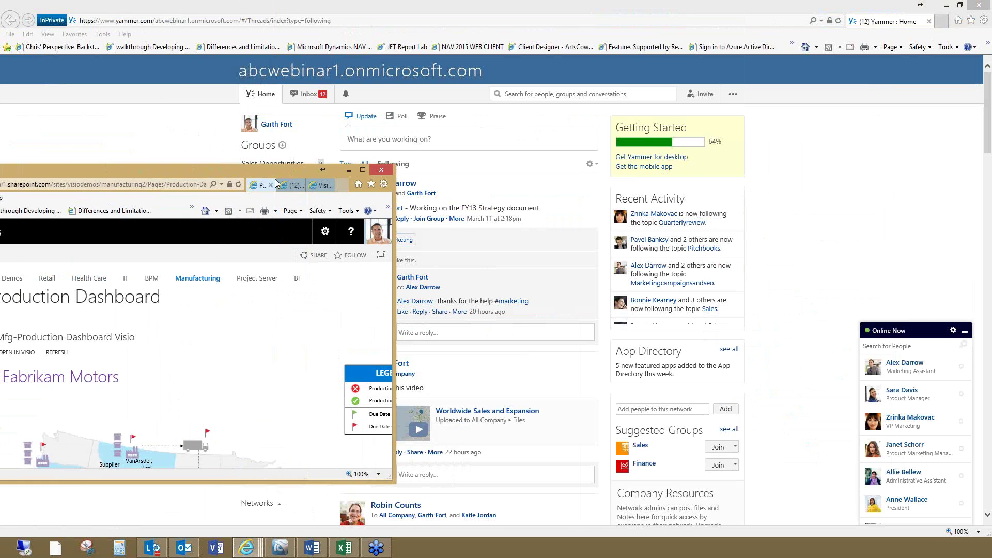
left_click(320, 187)
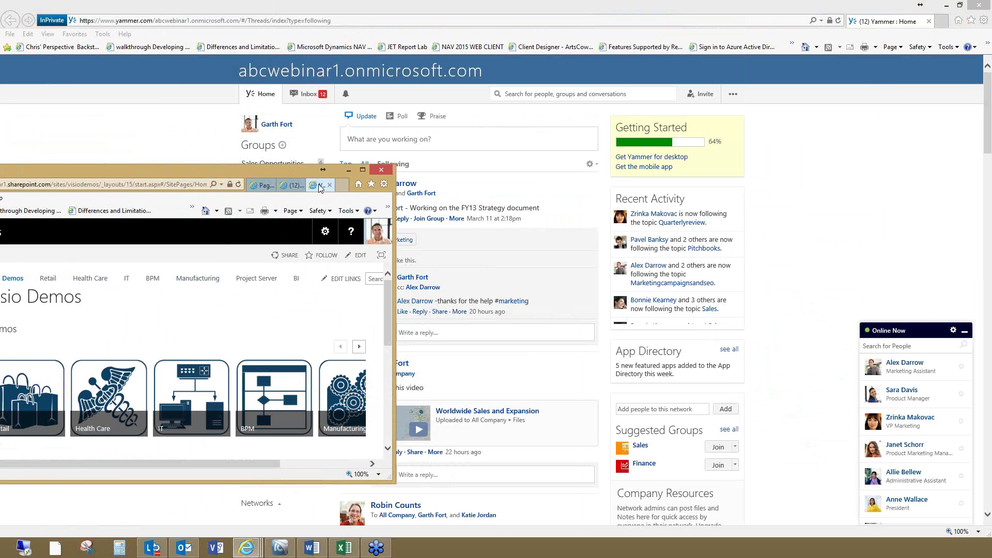
left_click(363, 173)
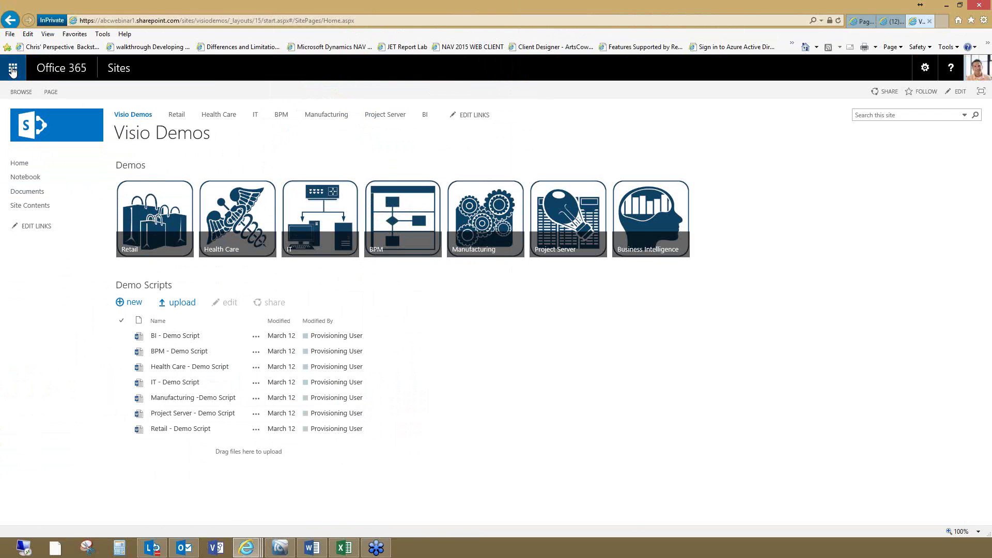
- Go back to Sites, open the followed Finance site, and look over its expense trends chart
left_click(13, 69)
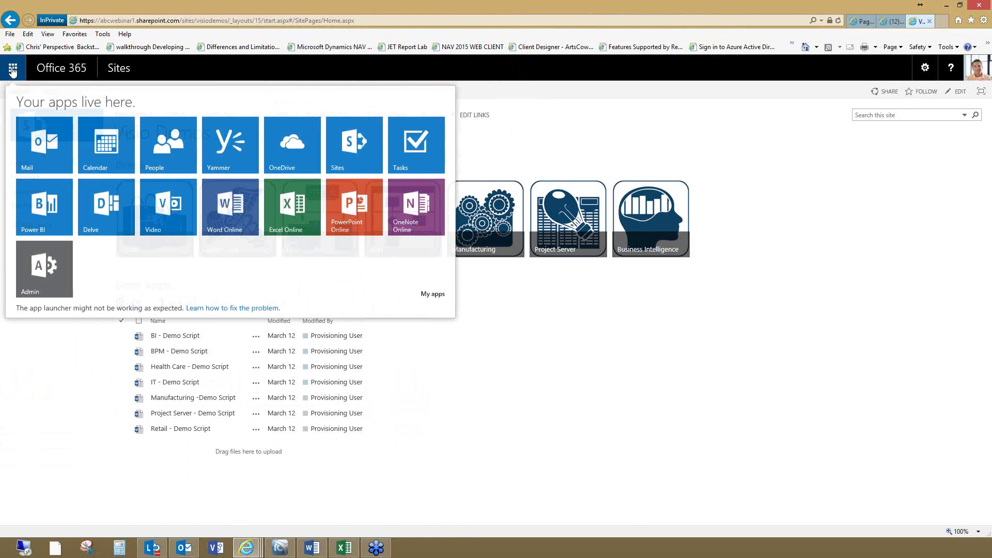
left_click(364, 153)
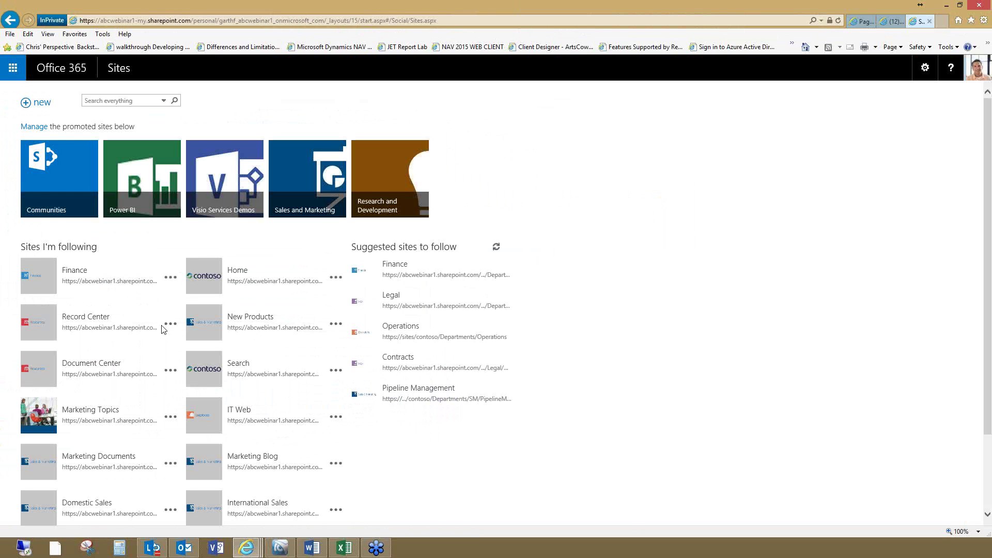
left_click(93, 274)
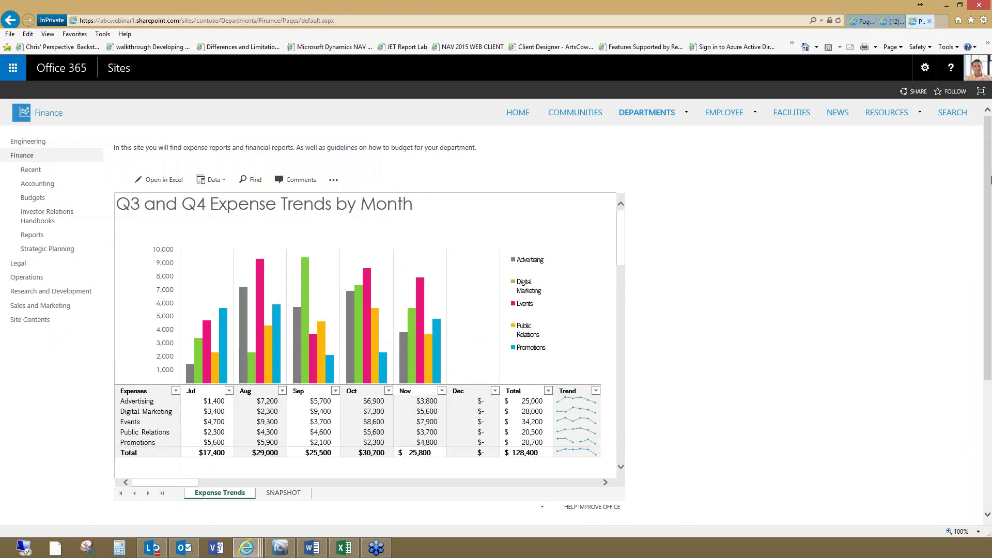
scroll(988, 185, "down", 1)
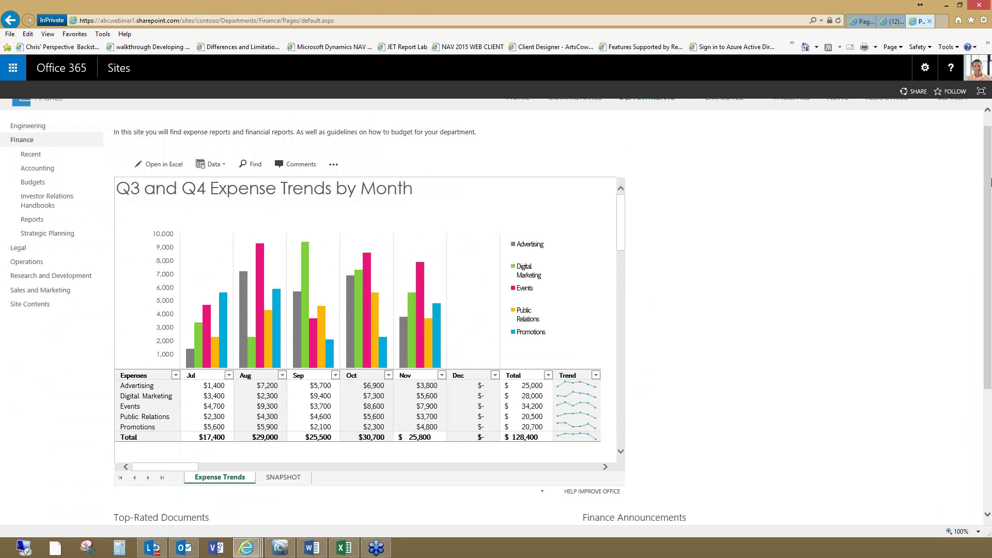
scroll(989, 165, "up", 1)
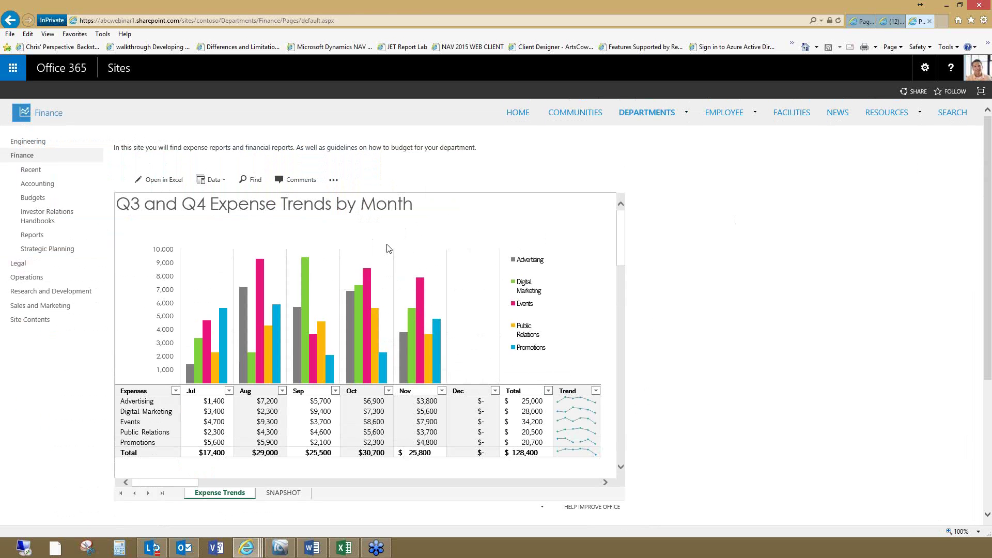
- Compare the SNAPSHOT and Expense Trends sheets of the embedded workbook, and view the Aug column's sort and filter options
left_click(62, 263)
left_click(277, 494)
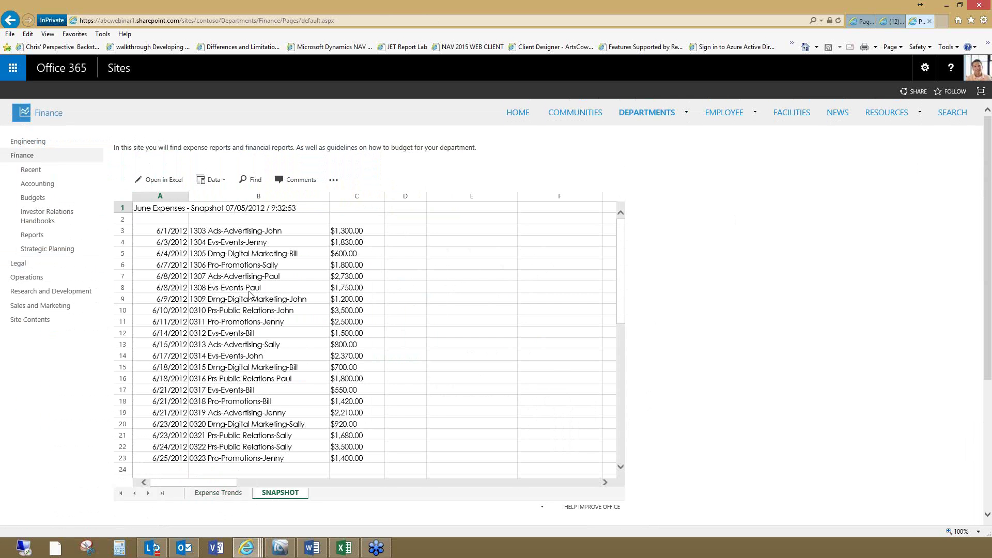
left_click(219, 495)
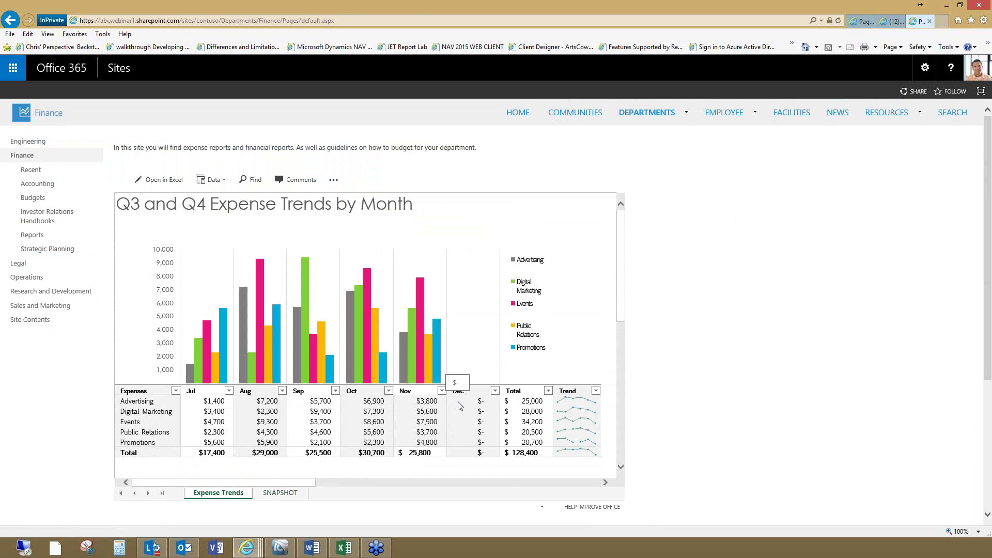
left_click(287, 497)
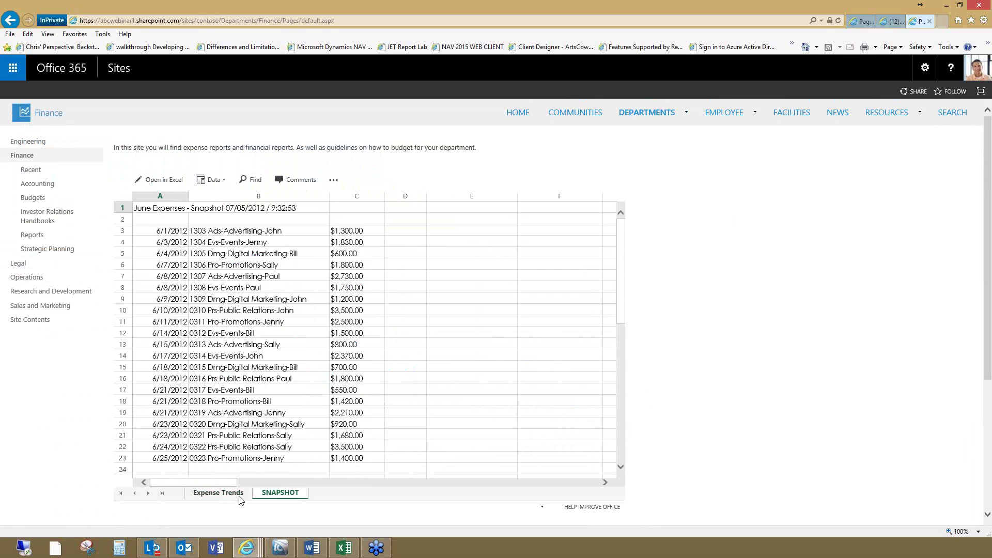
left_click(230, 497)
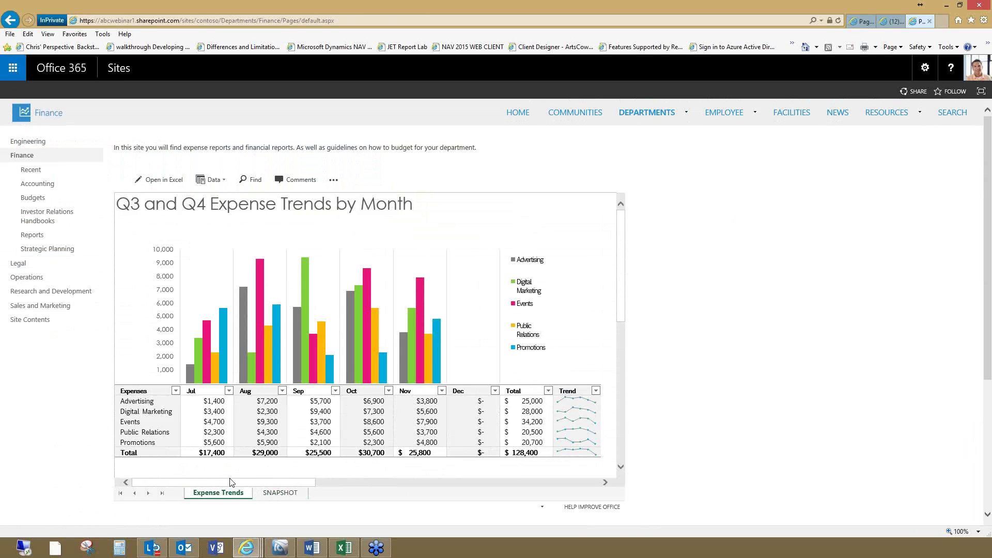
left_click(281, 391)
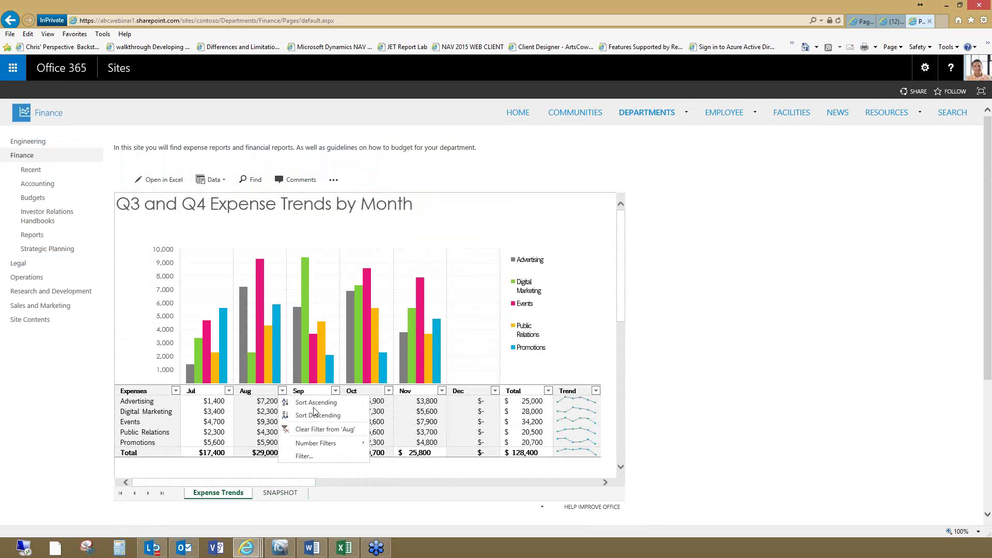
left_click(80, 409)
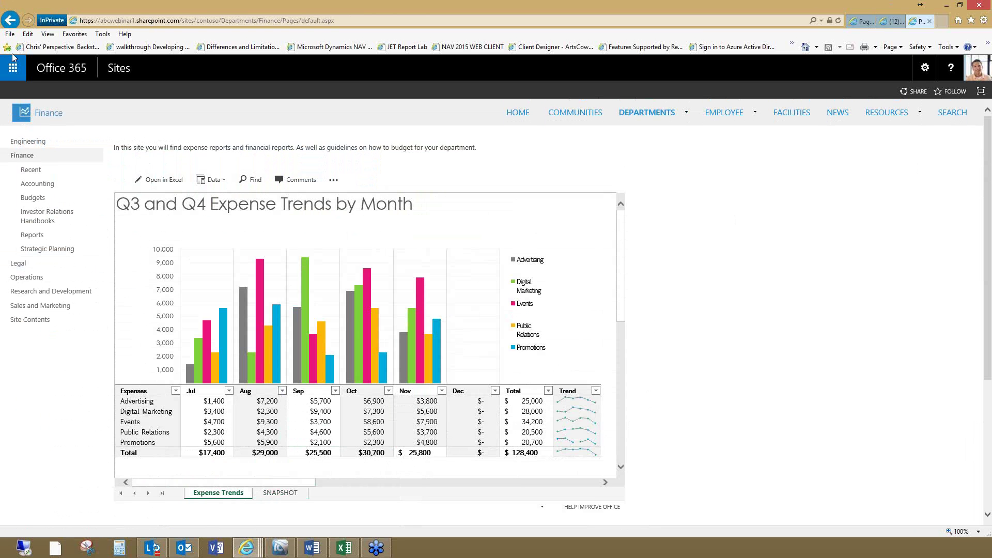
- View the embedded workbook's data refresh options and the Office 365 app launcher
left_click(13, 77)
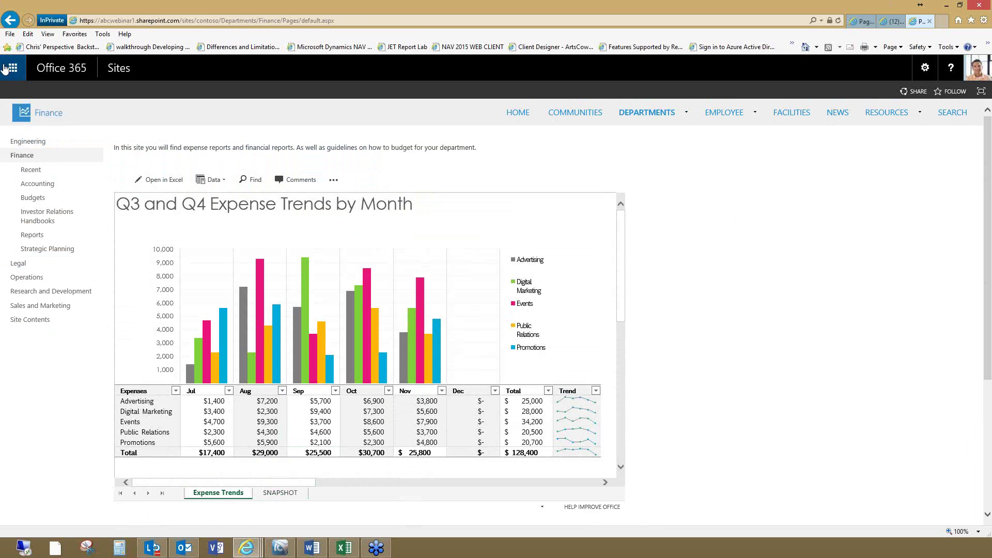
left_click(222, 186)
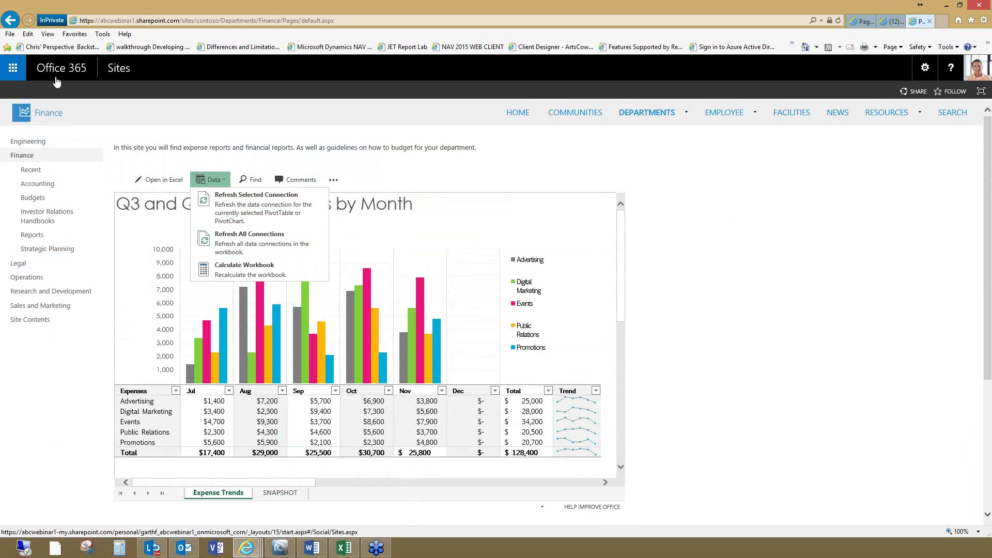
left_click(8, 74)
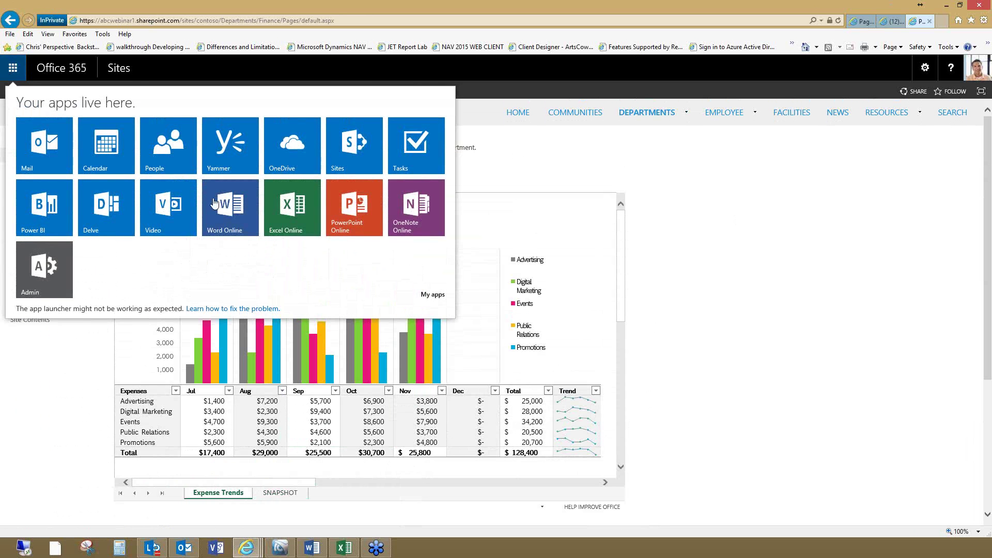
left_click(703, 260)
- Look over the Top-Rated Documents and Finance Announcements lists on the Finance site
scroll(701, 303, "down", 5)
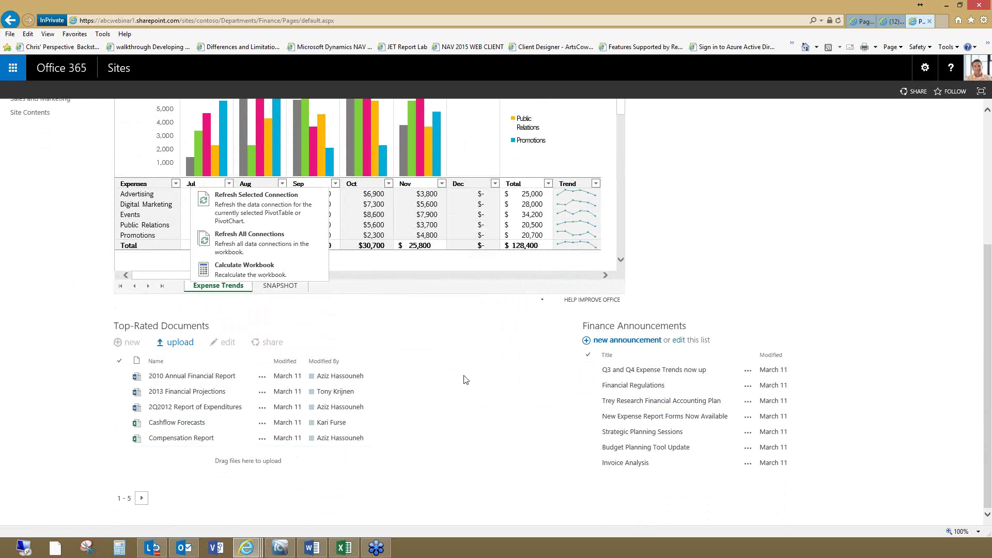
scroll(593, 385, "up", 1)
scroll(594, 385, "up", 1)
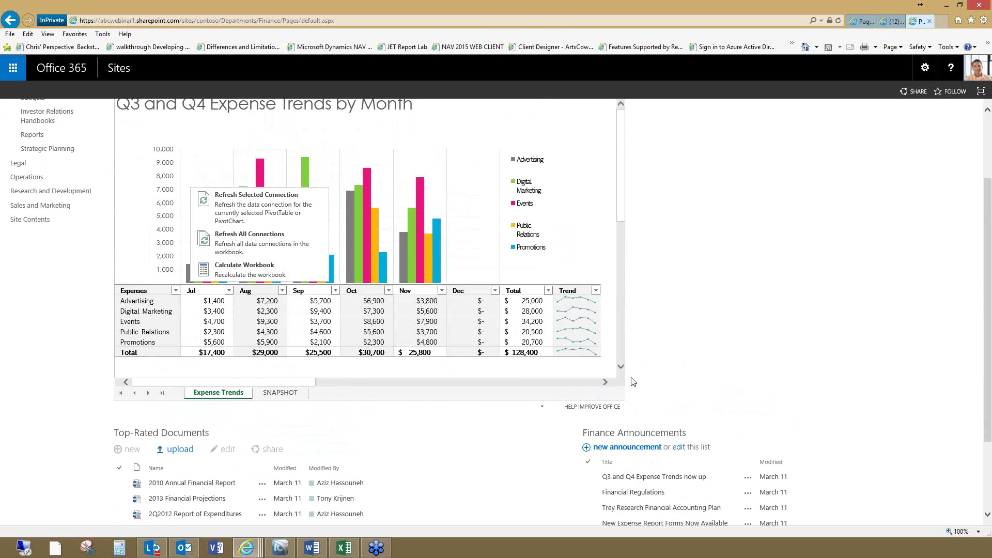
scroll(672, 338, "down", 2)
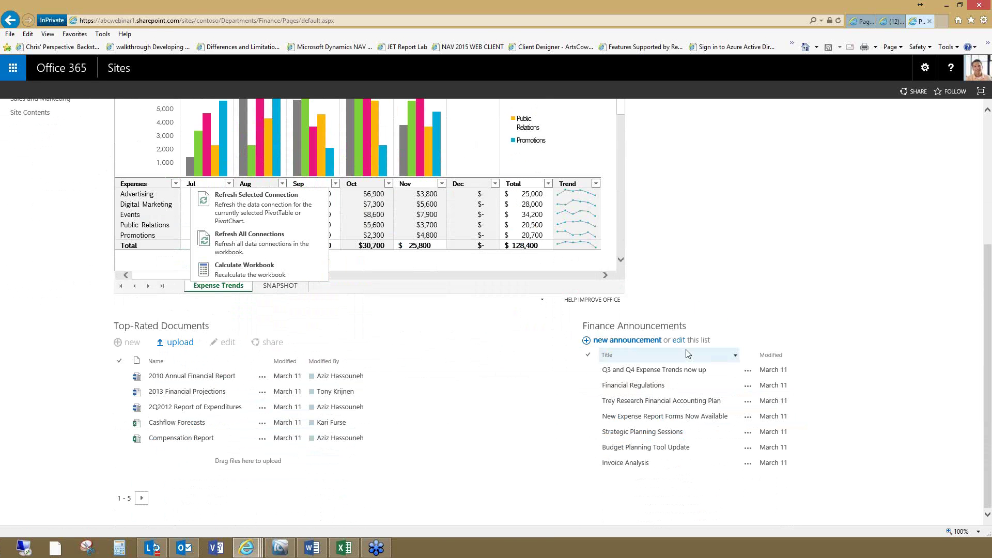
scroll(695, 315, "up", 1)
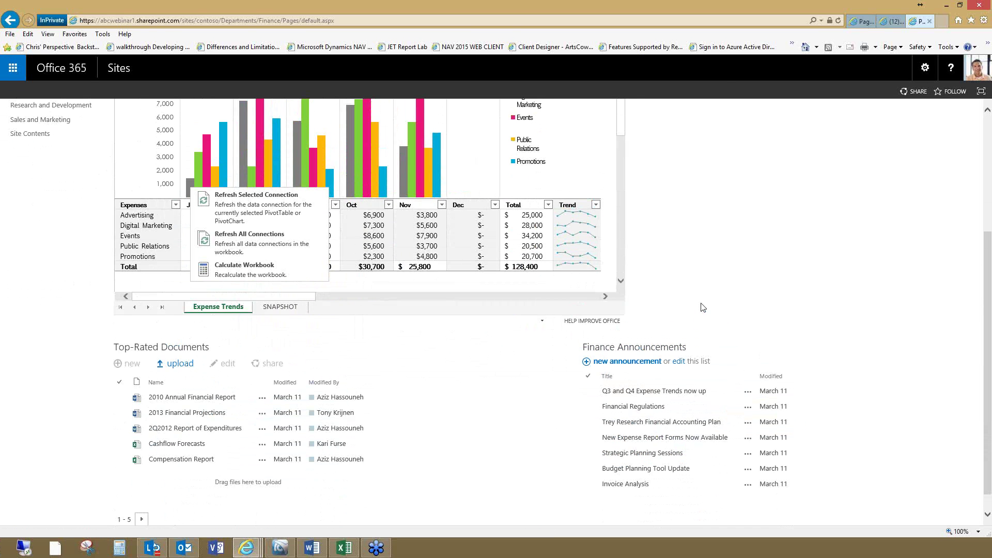
- Leave the Finance site and open the Power BI app from the Office 365 app launcher
scroll(703, 308, "up", 4)
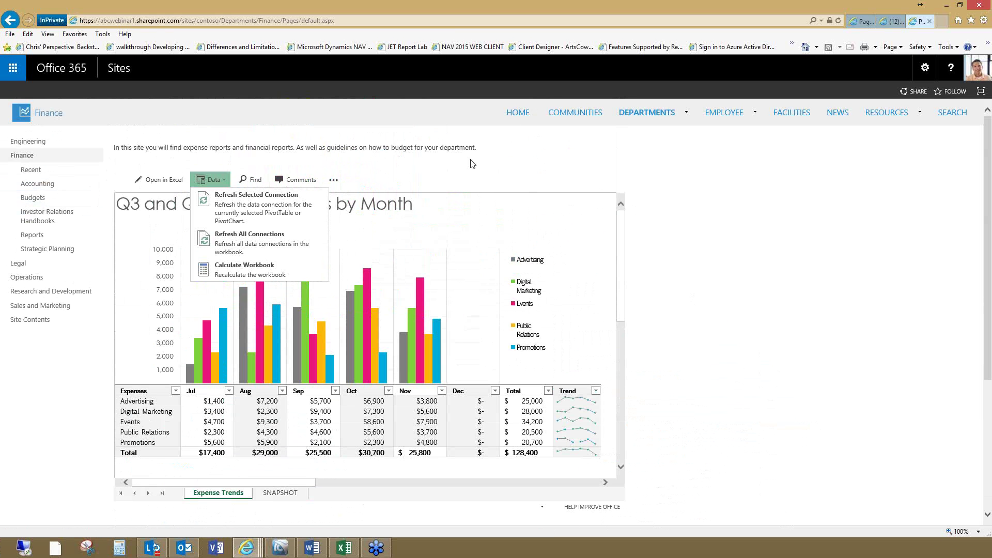
left_click(14, 69)
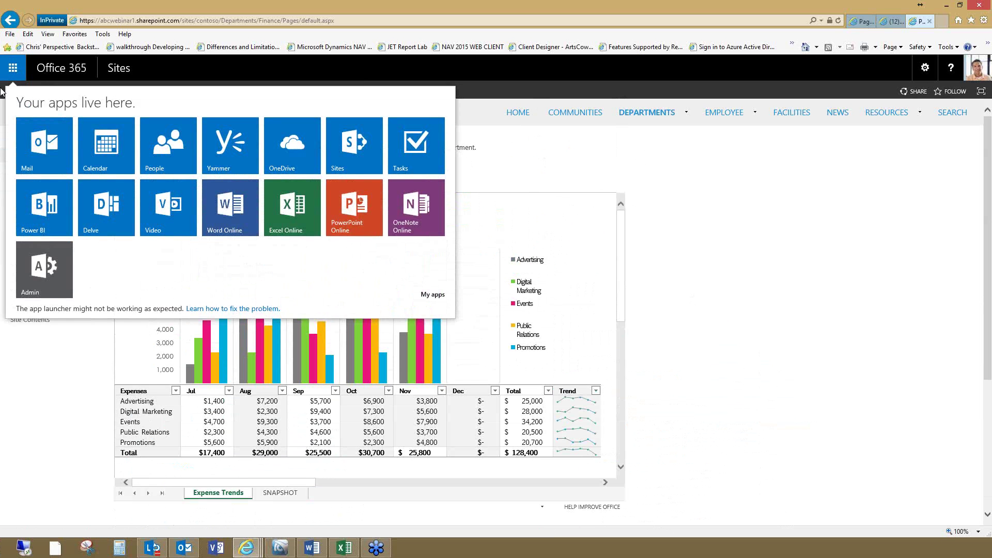
left_click(37, 209)
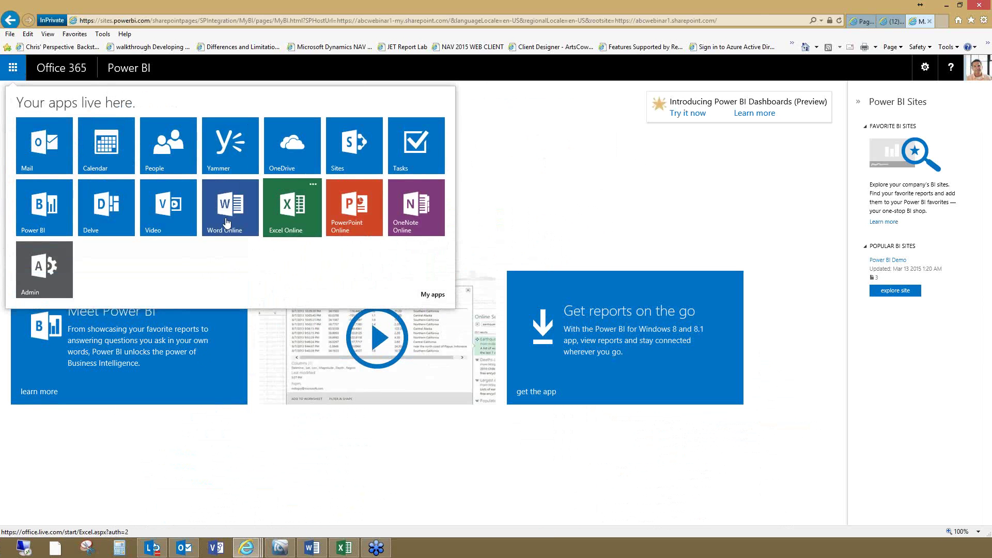
- Go to Sites and open the Contoso Global Store Analysis report from the promoted Power BI site
left_click(340, 164)
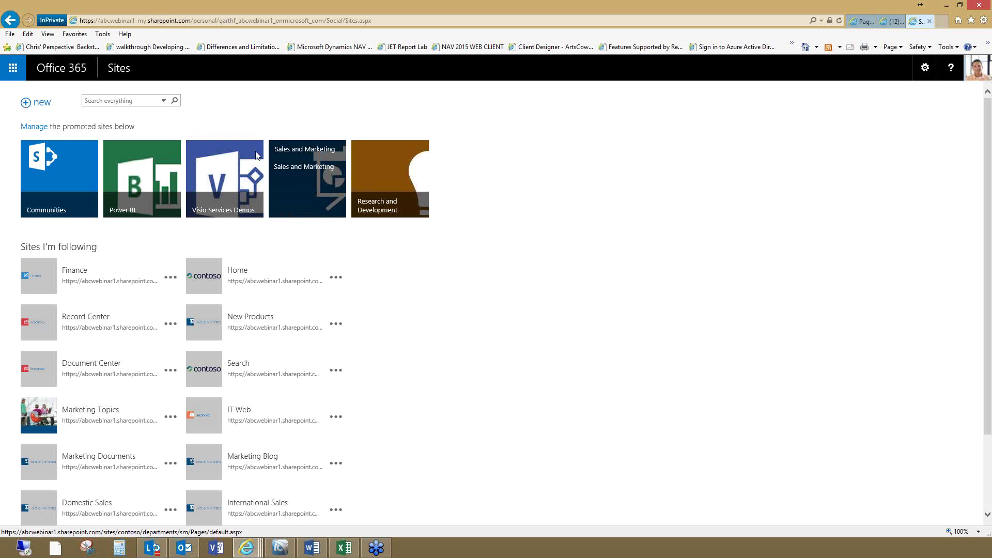
left_click(138, 169)
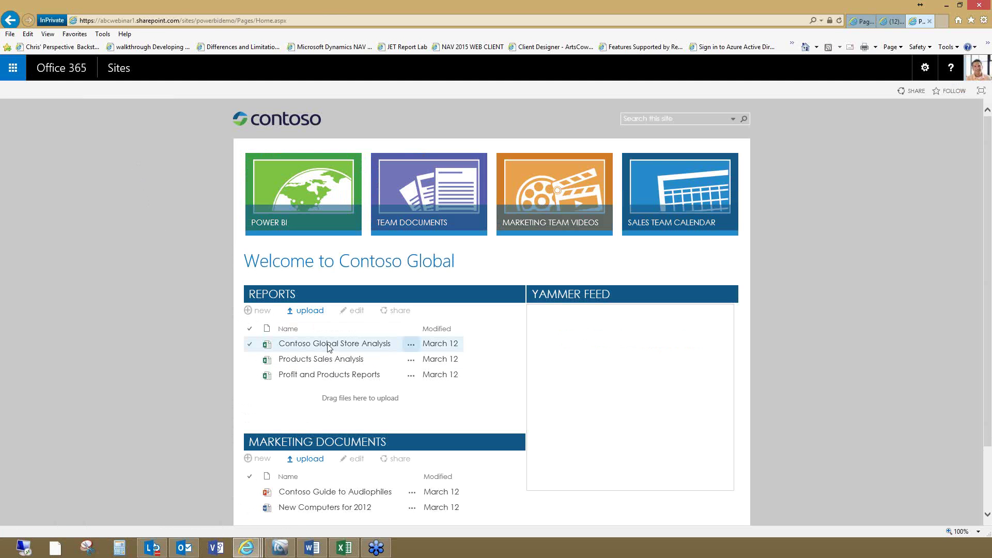
left_click(363, 343)
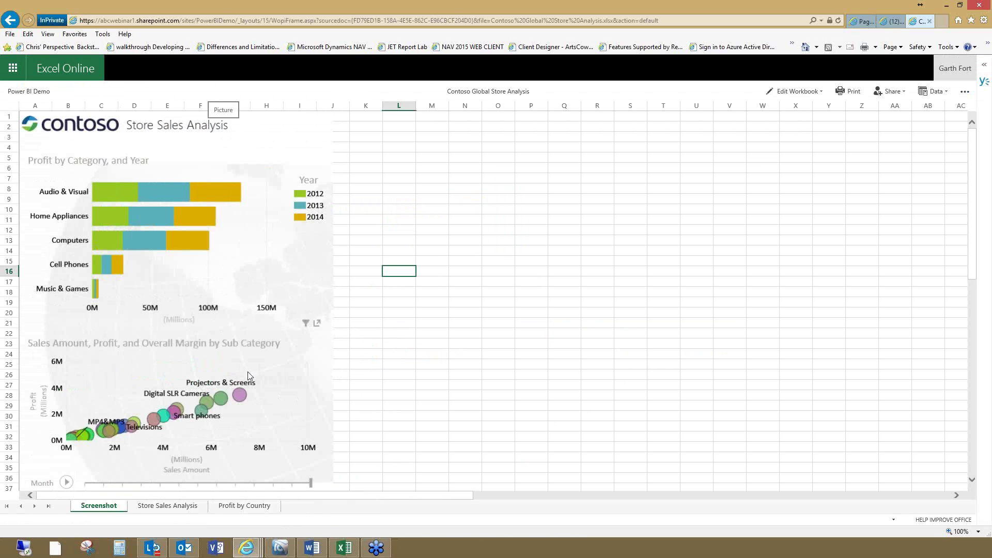
- Look over the report's Screenshot sheet charts, followed by the Store Sales Analysis and Profit by Country sheets
scroll(248, 376, "down", 6)
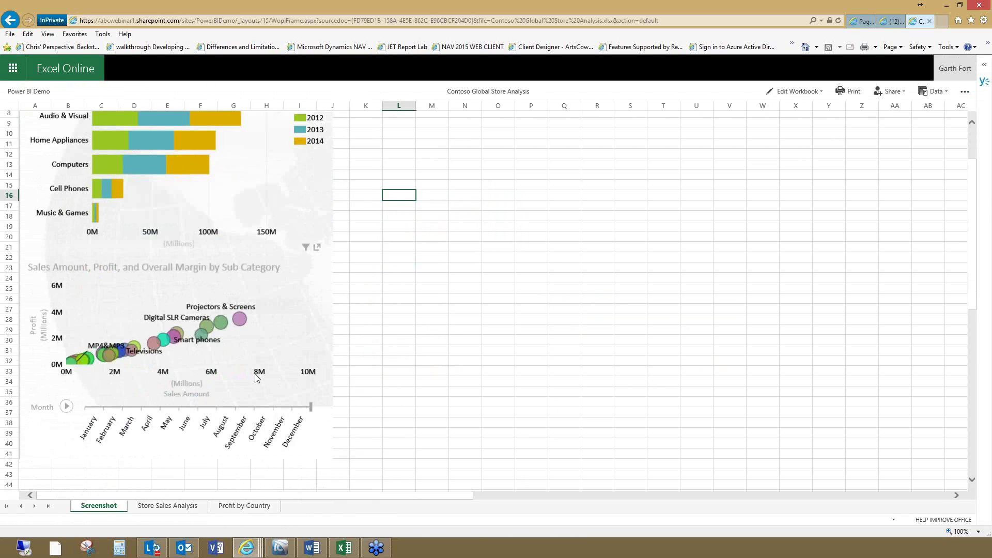
scroll(260, 378, "up", 1)
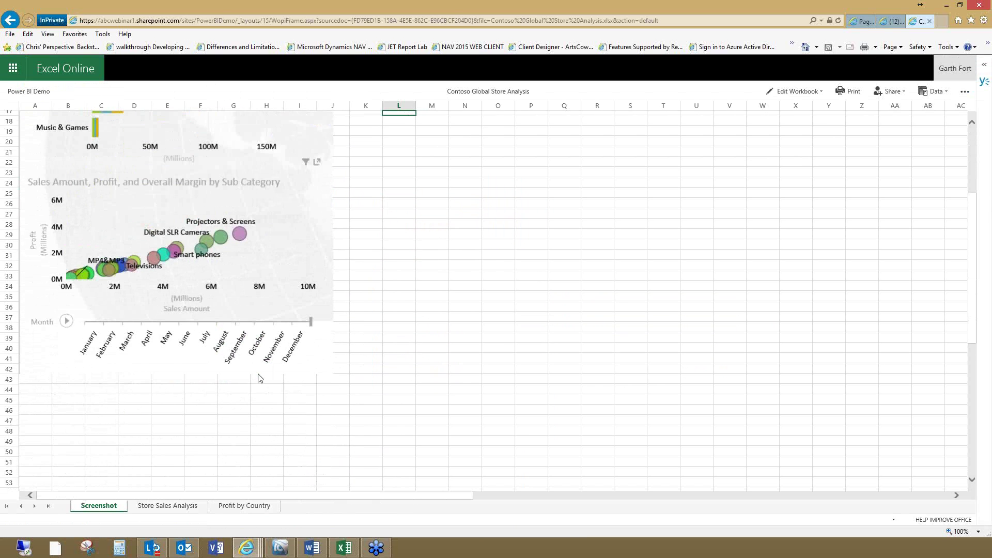
scroll(260, 378, "up", 1)
left_click(172, 507)
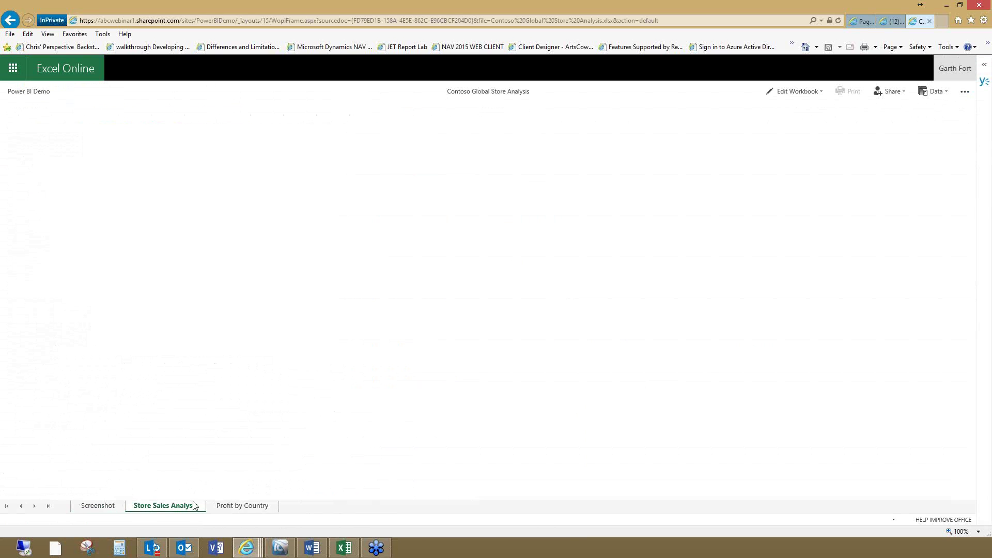
left_click(243, 507)
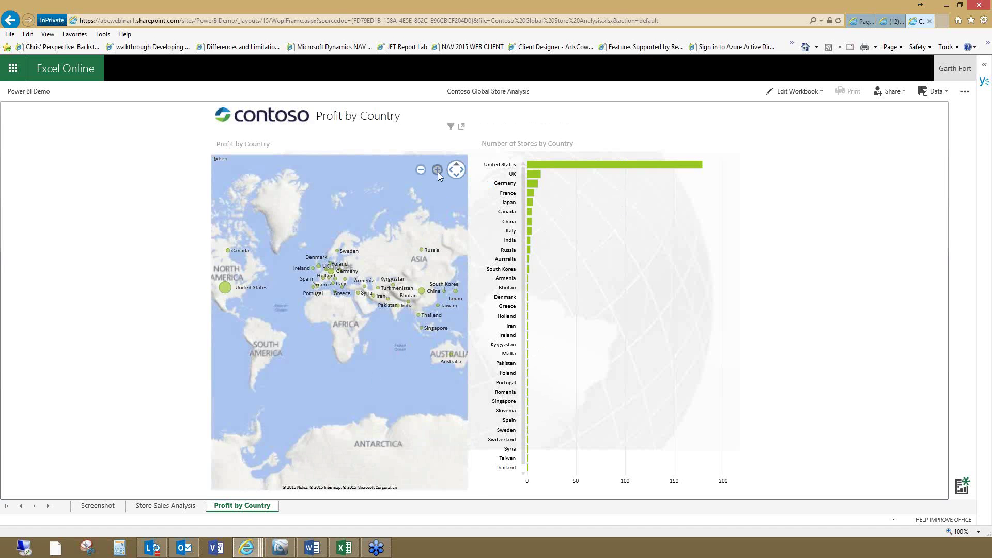
- Zoom in twice on the Profit by Country map and pan it from Europe to North America
left_click(437, 170)
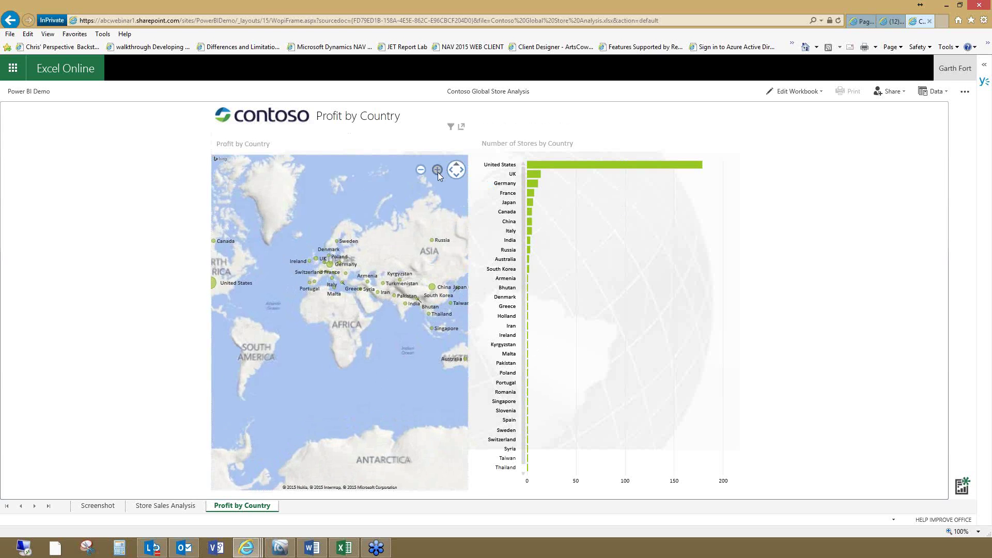
left_click(437, 170)
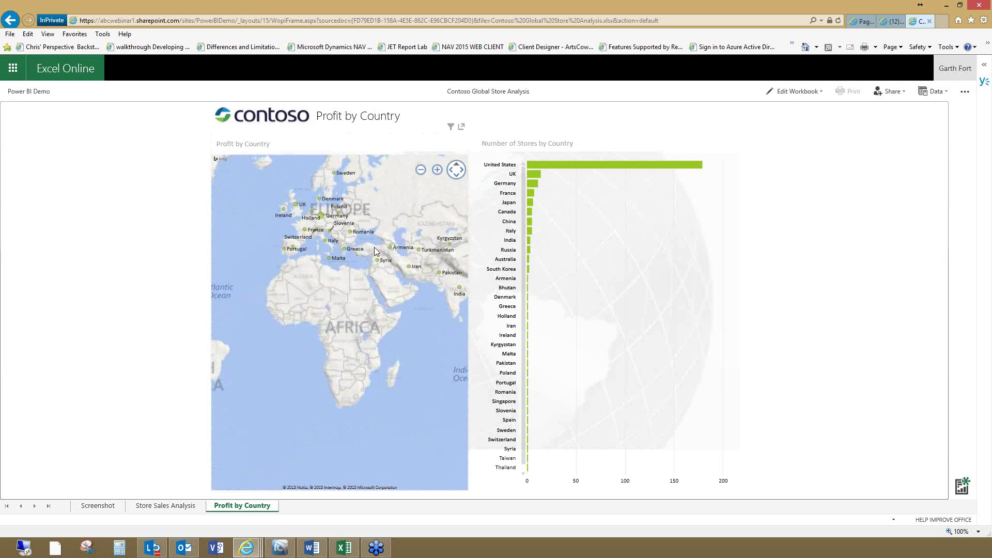
left_click_drag(374, 247, 376, 323)
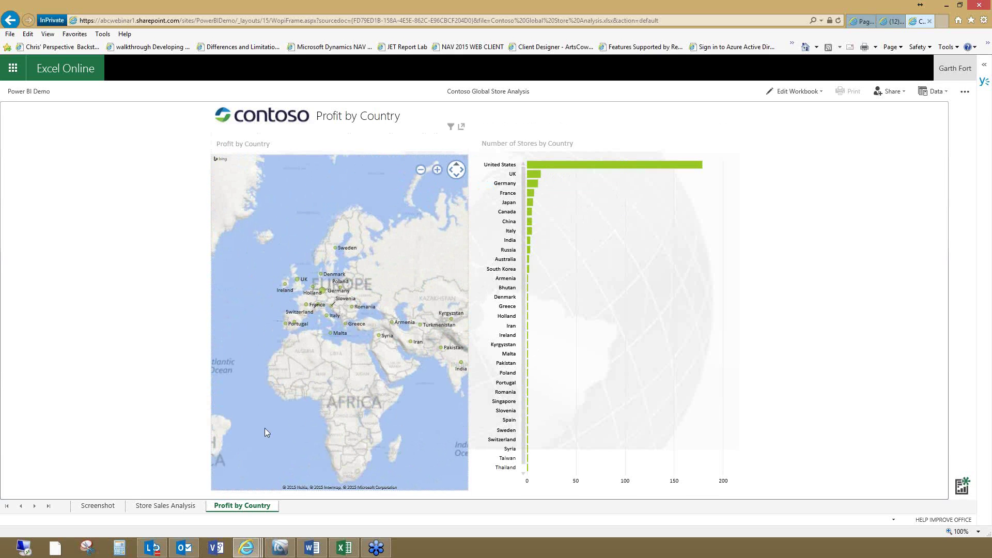
left_click_drag(330, 335, 418, 336)
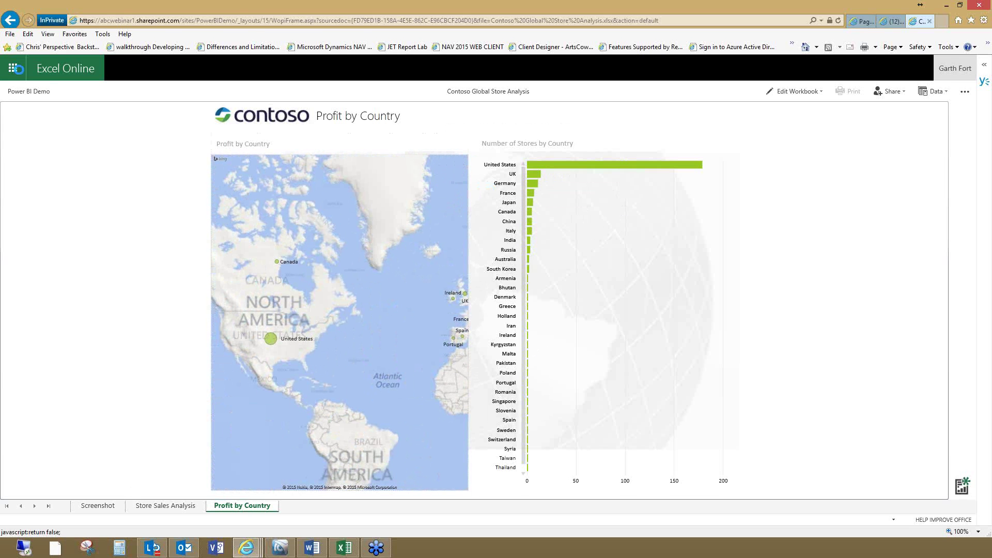
- Open the Profit and Products Reports workbook and enable the map content on its Profit by City sheet
left_click(20, 73)
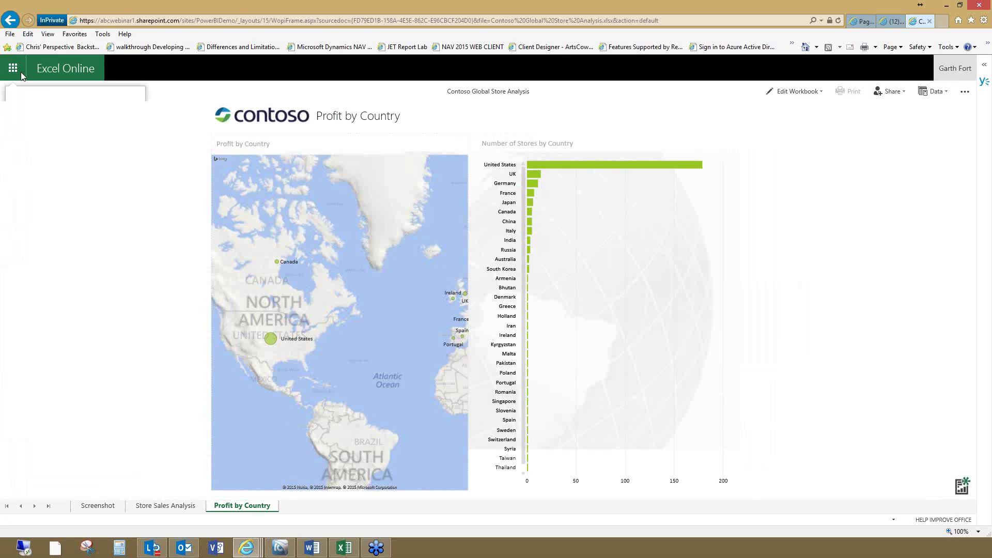
left_click(15, 22)
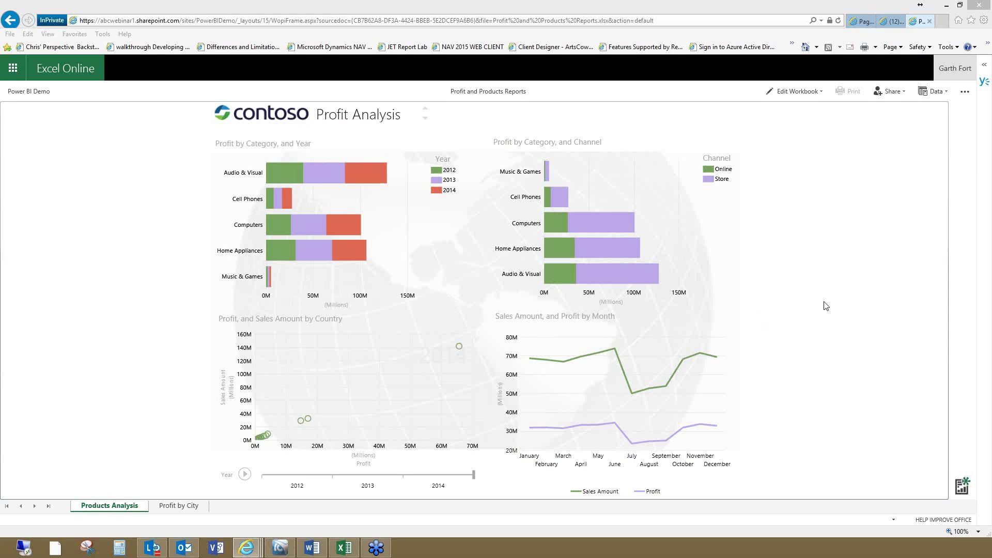
left_click(987, 247)
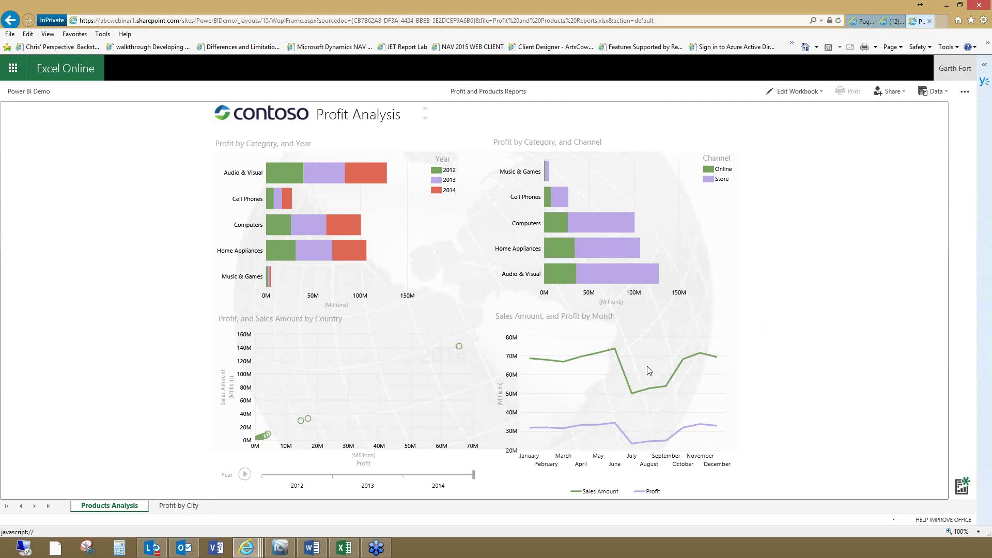
left_click(186, 506)
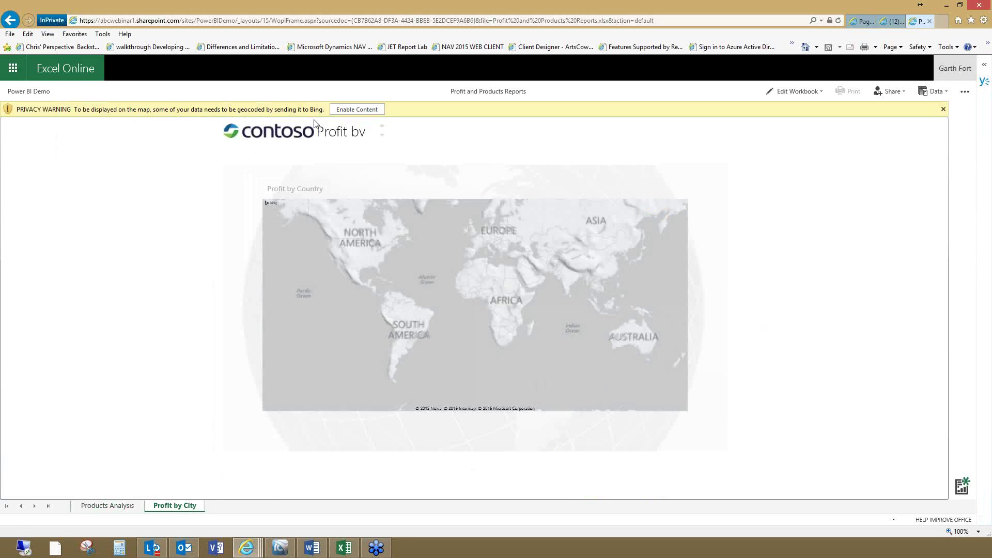
left_click(351, 111)
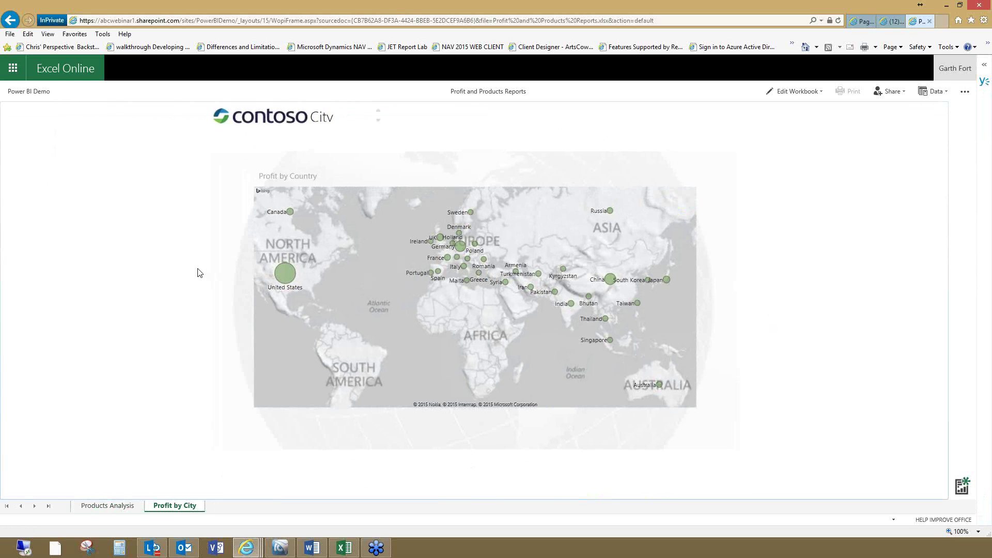
- Return to the Contoso Global site's home page and open the Power BI app from there
left_click(13, 69)
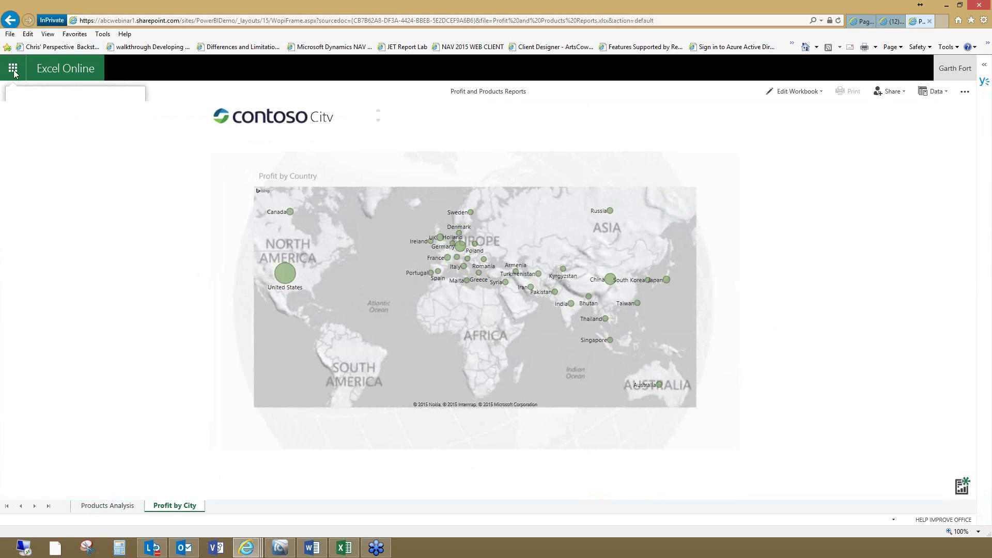
left_click(10, 22)
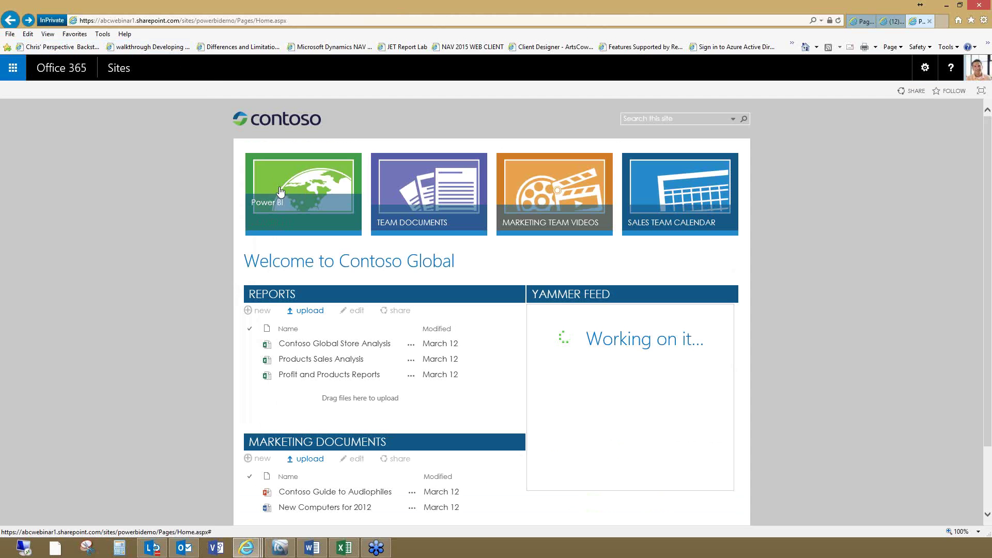
left_click(13, 68)
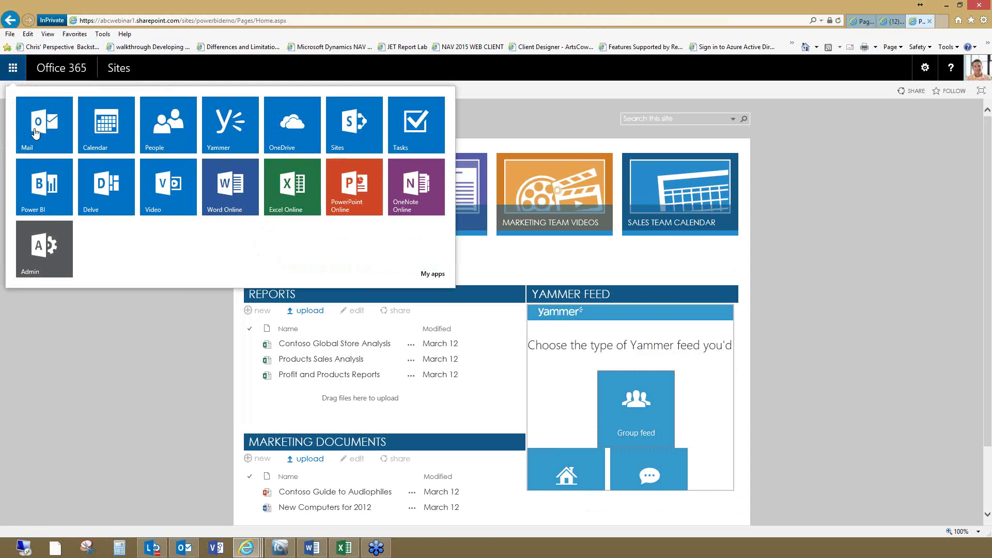
left_click(62, 209)
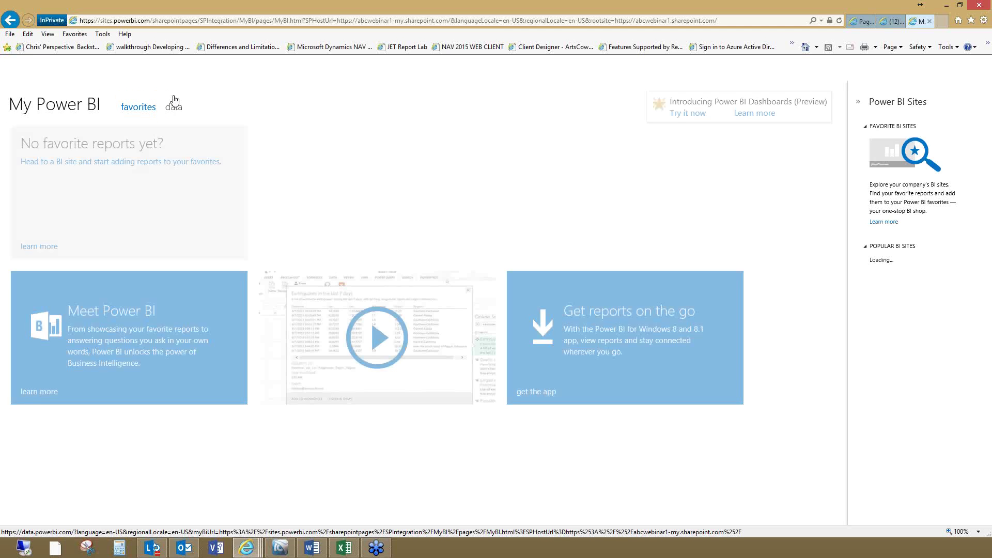
- View the usage analytics, my queries and data sources pages in the data area of My Power BI
left_click(174, 104)
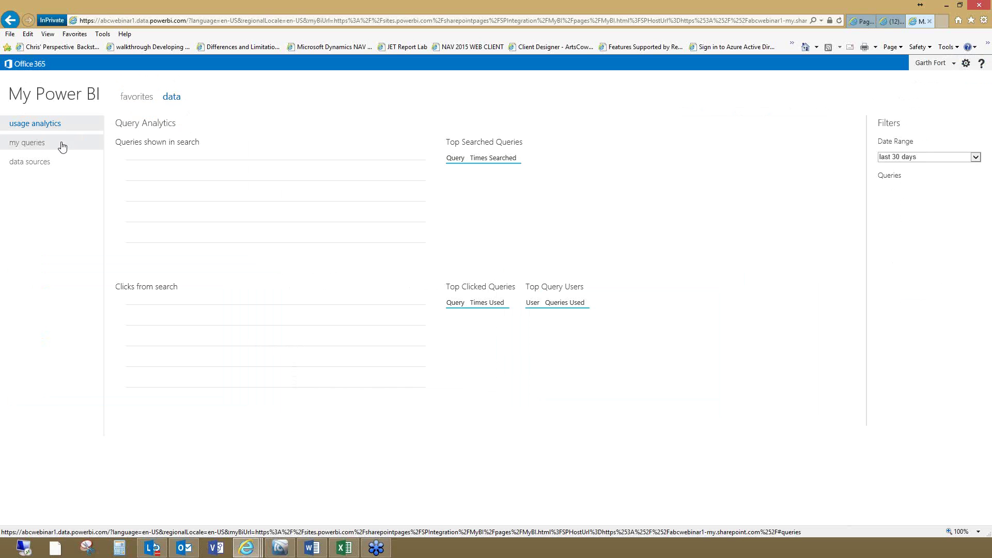
left_click(39, 147)
left_click(45, 168)
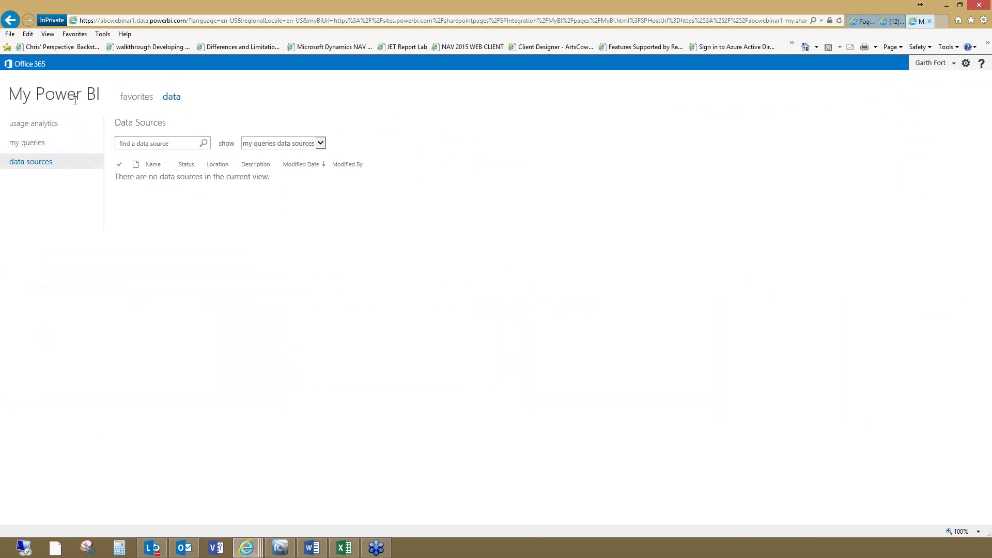
left_click(10, 22)
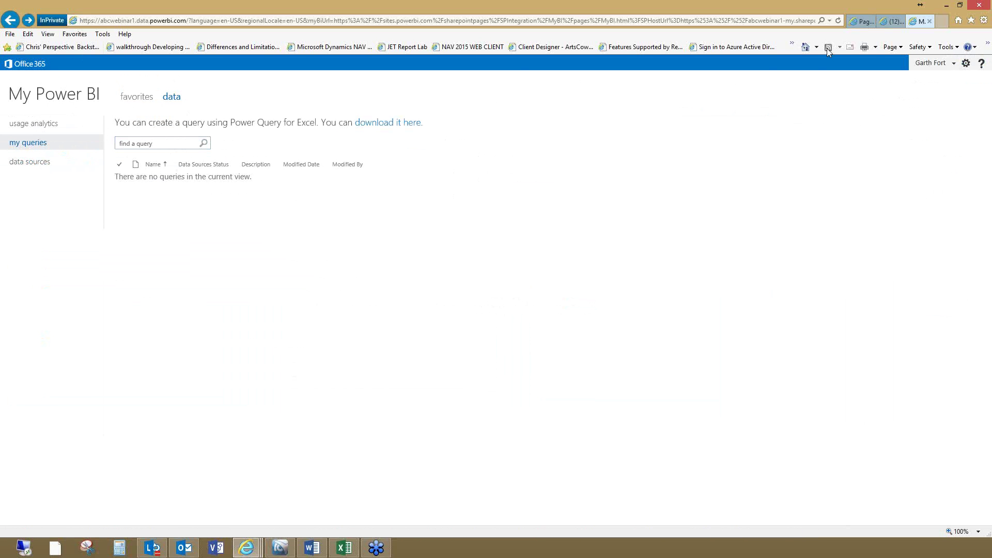
- Switch to the Production Dashboard browser page, open Delve from it, and view the signed-in account's profile
left_click(860, 21)
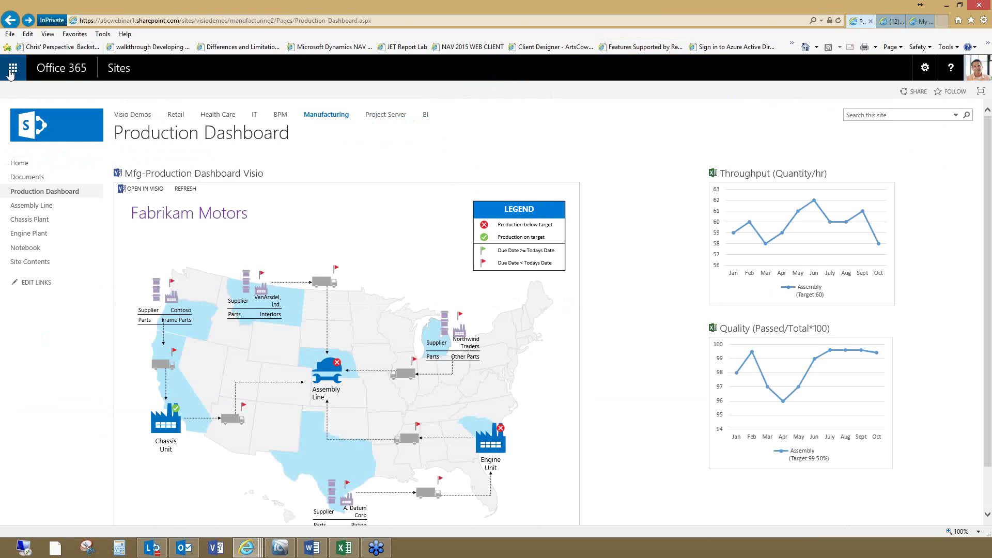
left_click(12, 68)
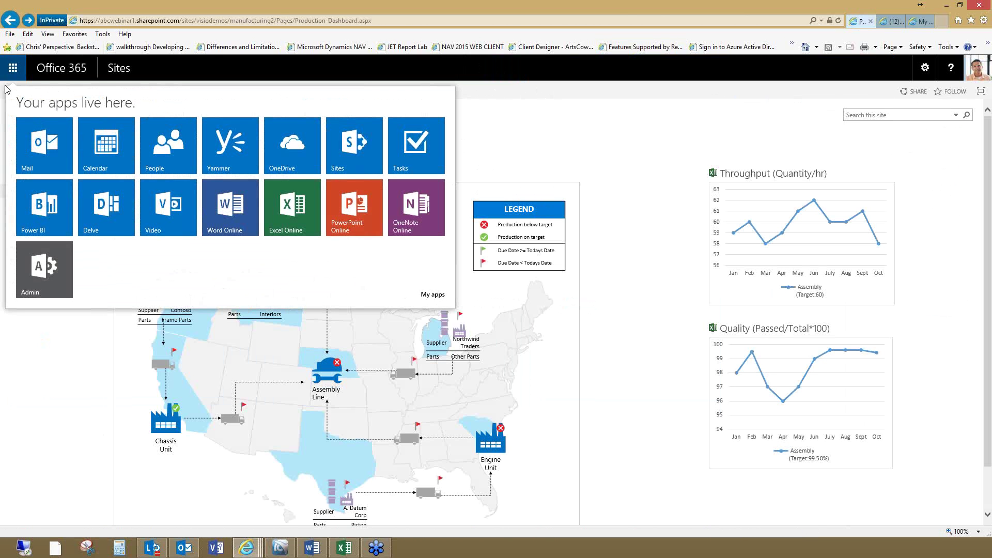
left_click(98, 217)
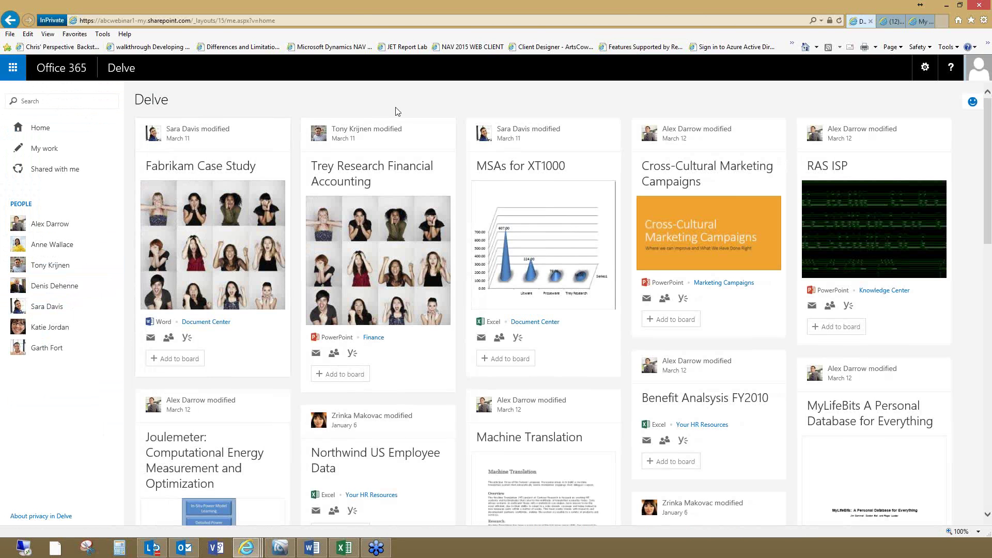
left_click(56, 348)
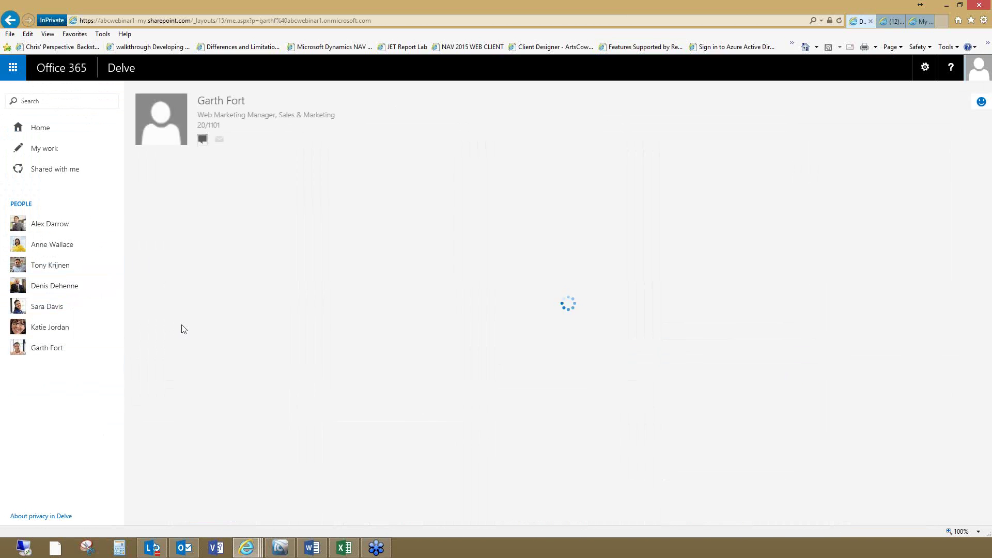